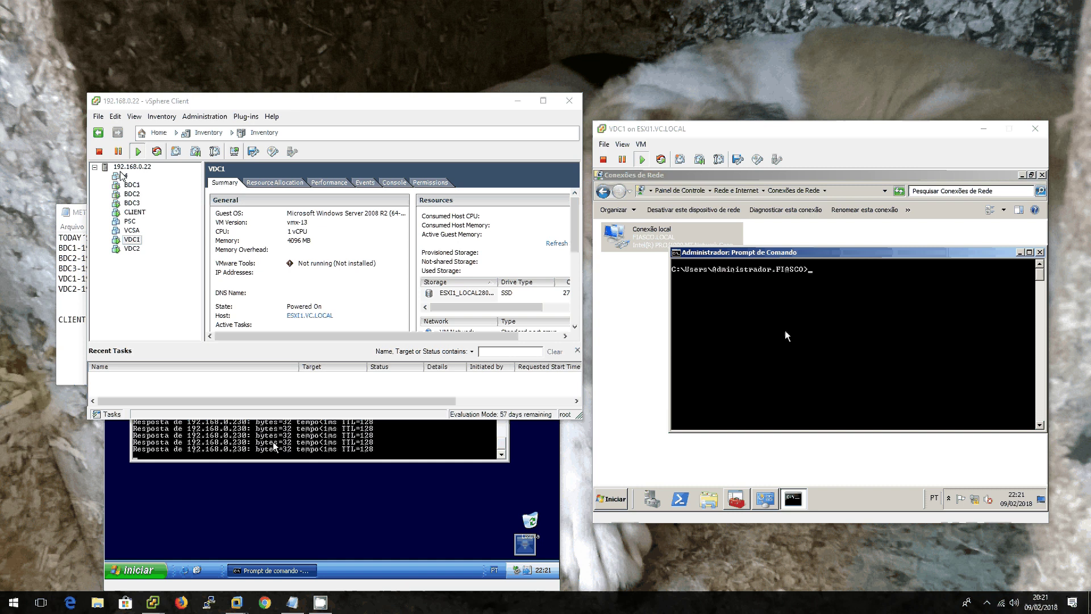
Step: Highlight the BDC1, BDC2 and BDC3 lines of the Notepad lab plan
left_click(67, 269)
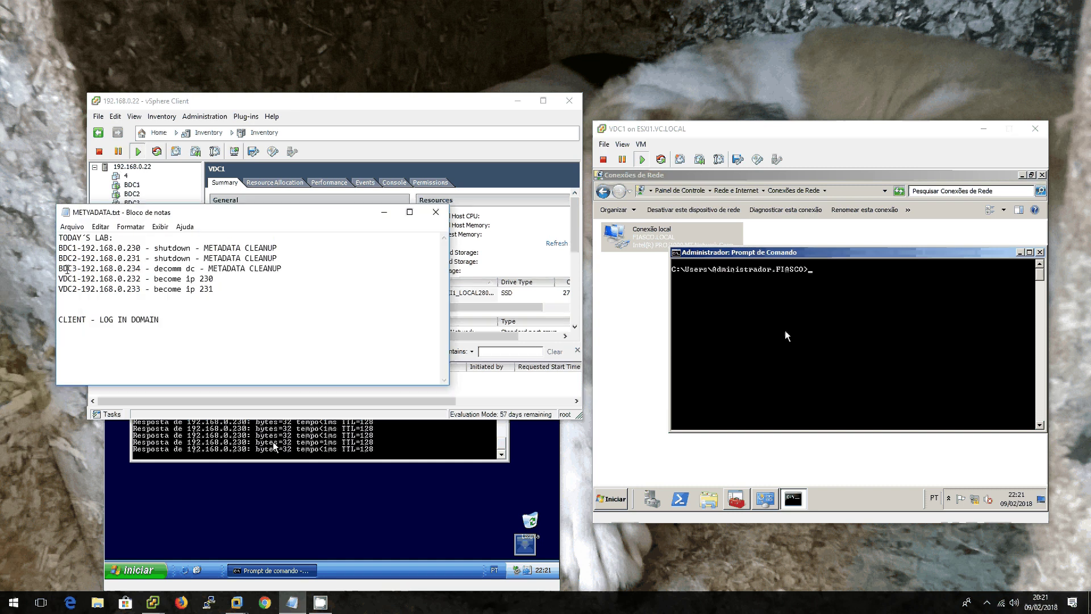
left_click_drag(62, 247, 121, 269)
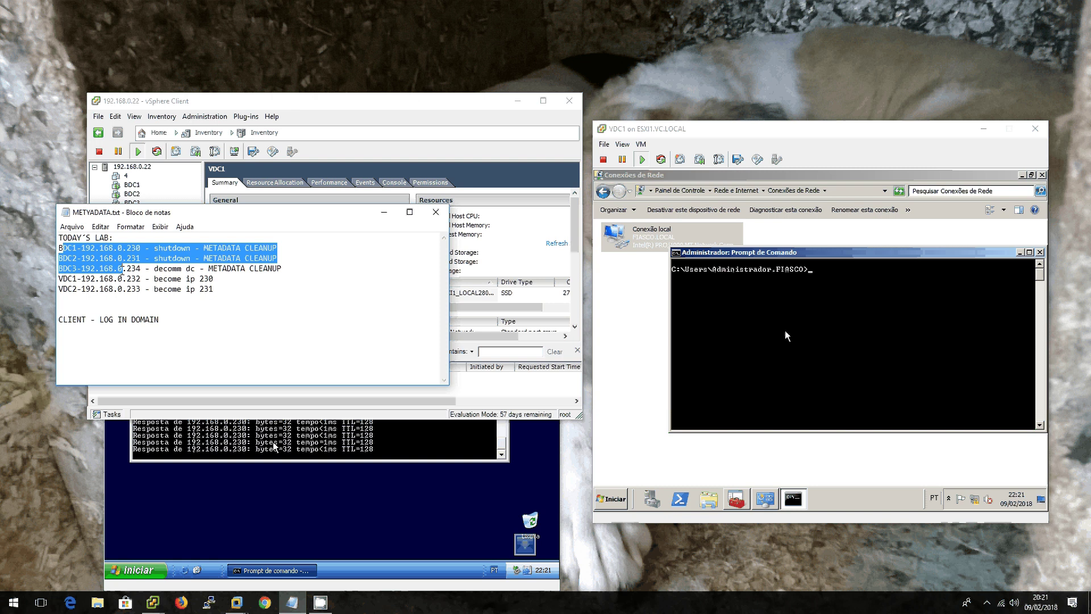
left_click(121, 268)
left_click_drag(288, 267, 224, 288)
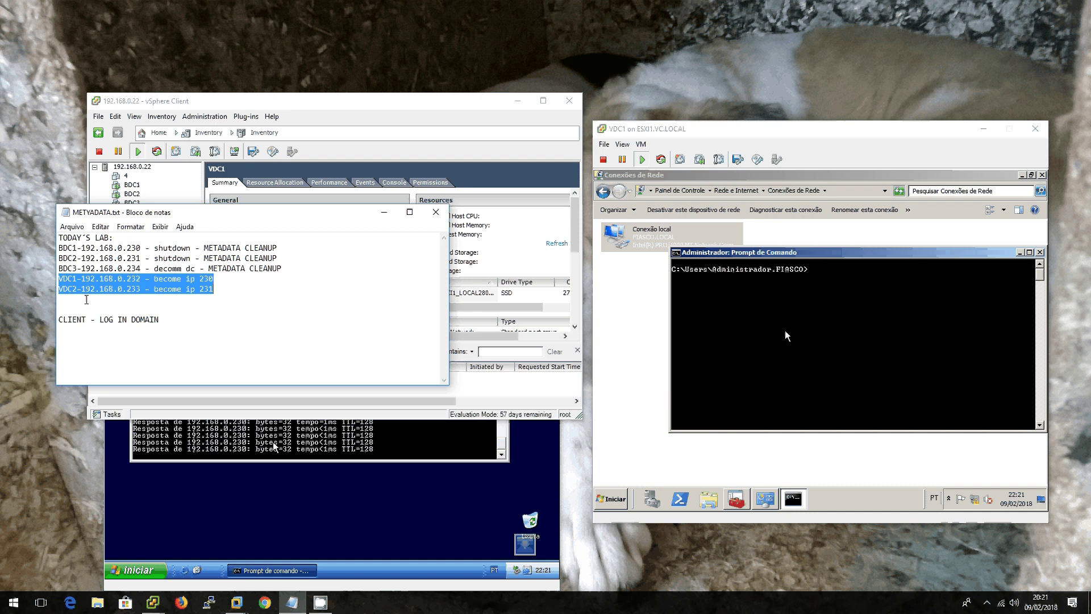
left_click(60, 248)
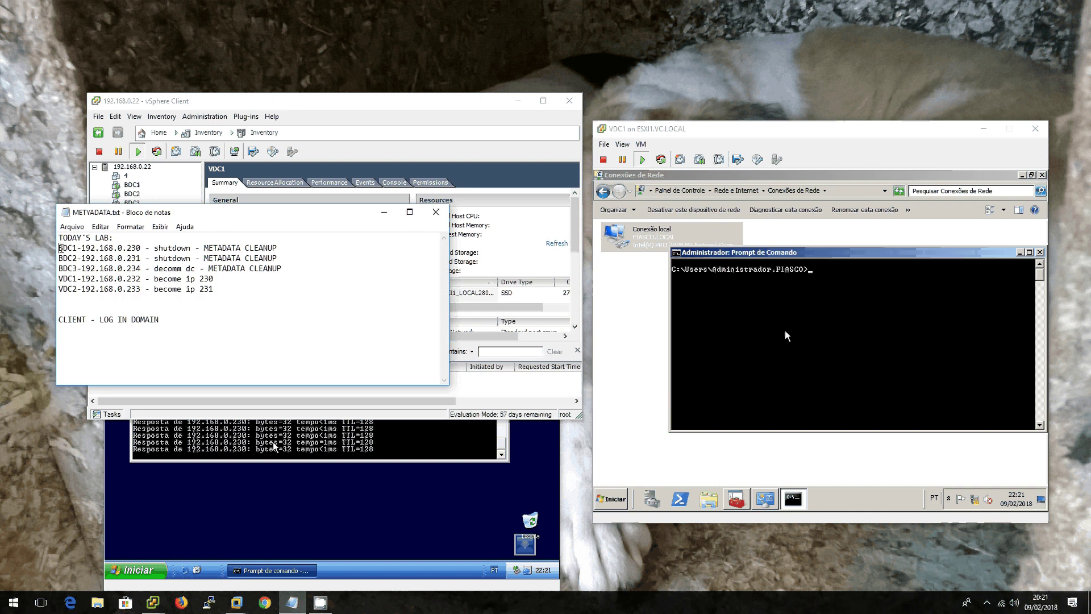
left_click_drag(59, 248, 293, 259)
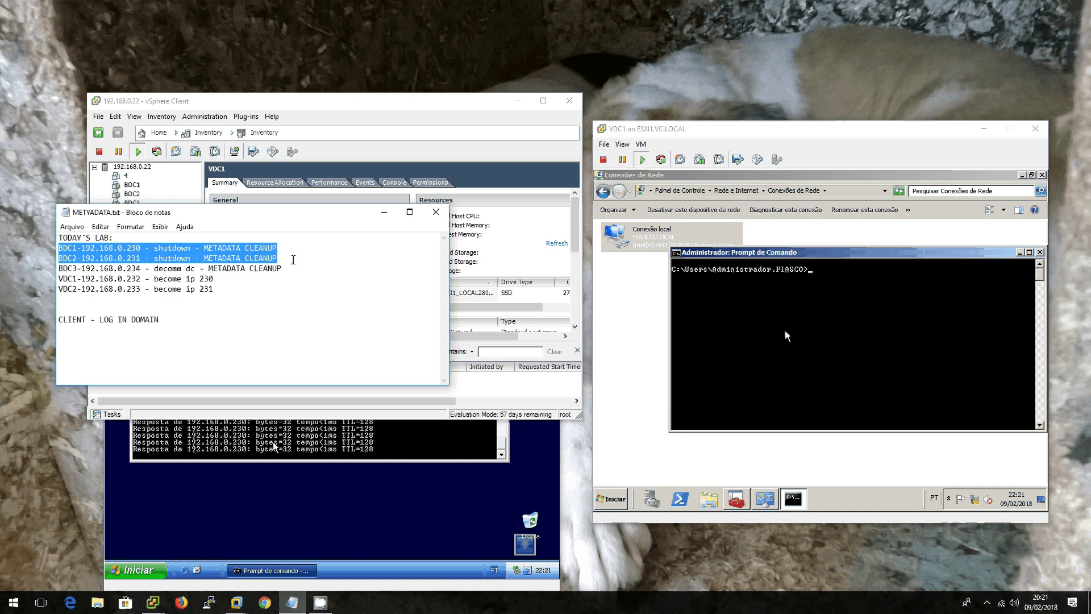
Step: Point out METADATA CLEANUP, BDC1's 192.168.0.230, VDC1's 192.168.0.232, and the BDC decommission and shutdown lines
left_click_drag(204, 248, 277, 248)
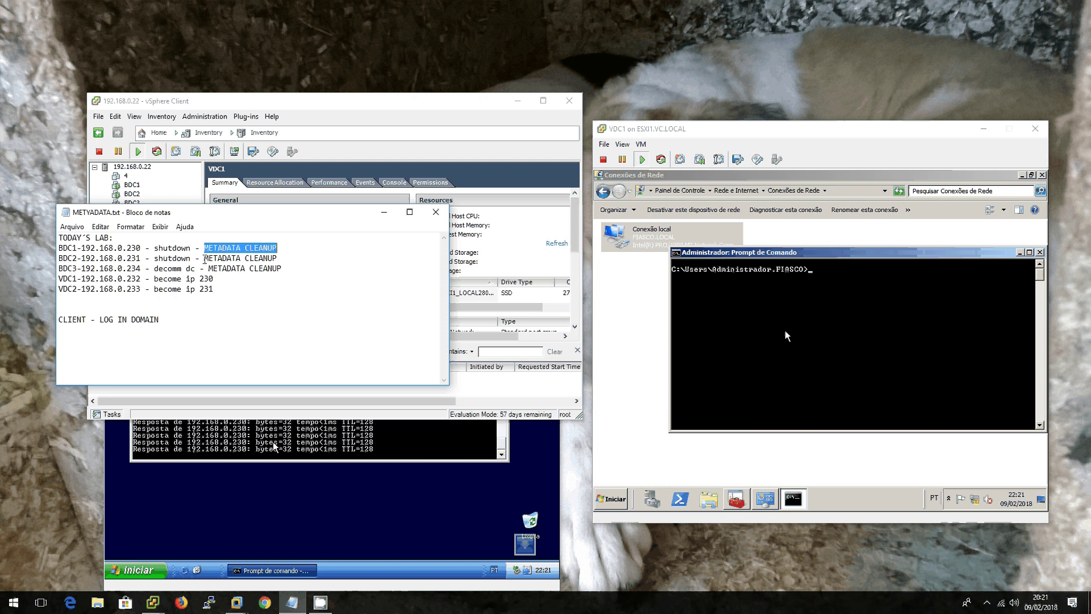
left_click_drag(205, 259, 282, 256)
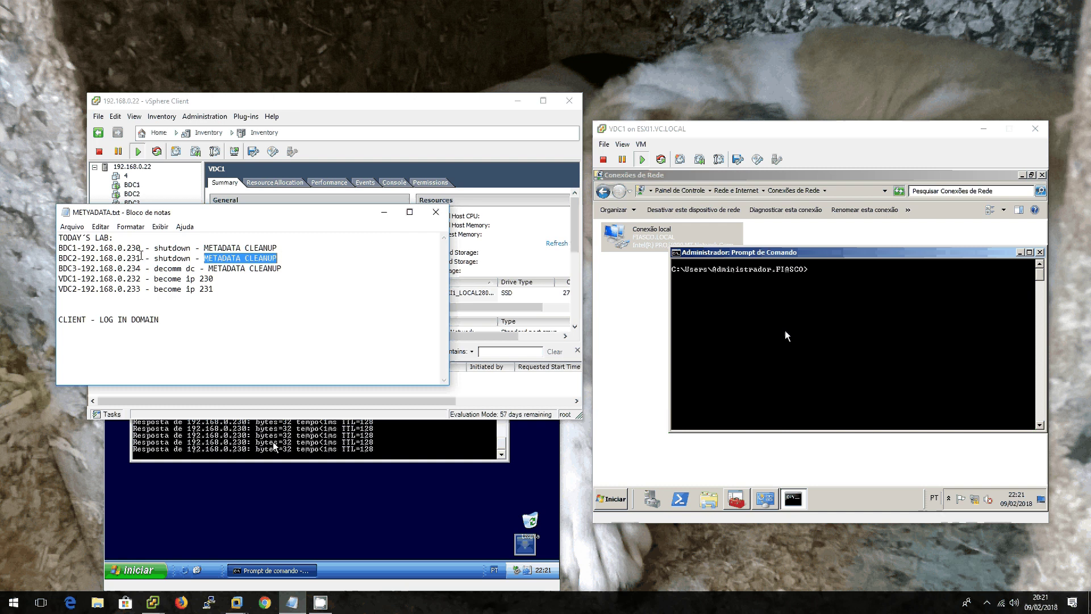
left_click_drag(82, 249, 146, 259)
left_click(81, 258)
left_click_drag(76, 279, 142, 278)
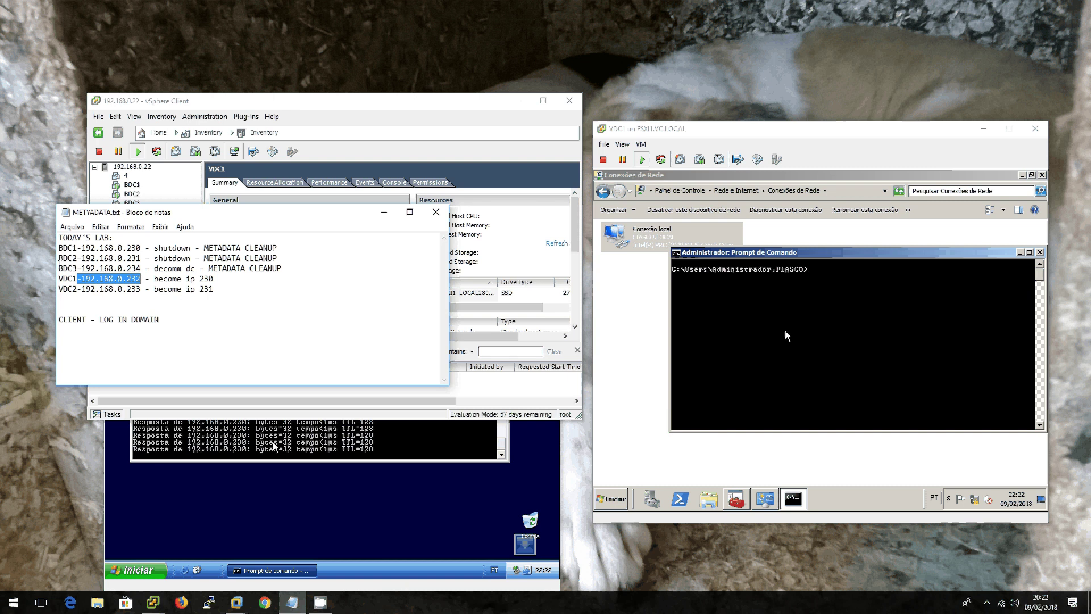
left_click_drag(59, 266, 281, 271)
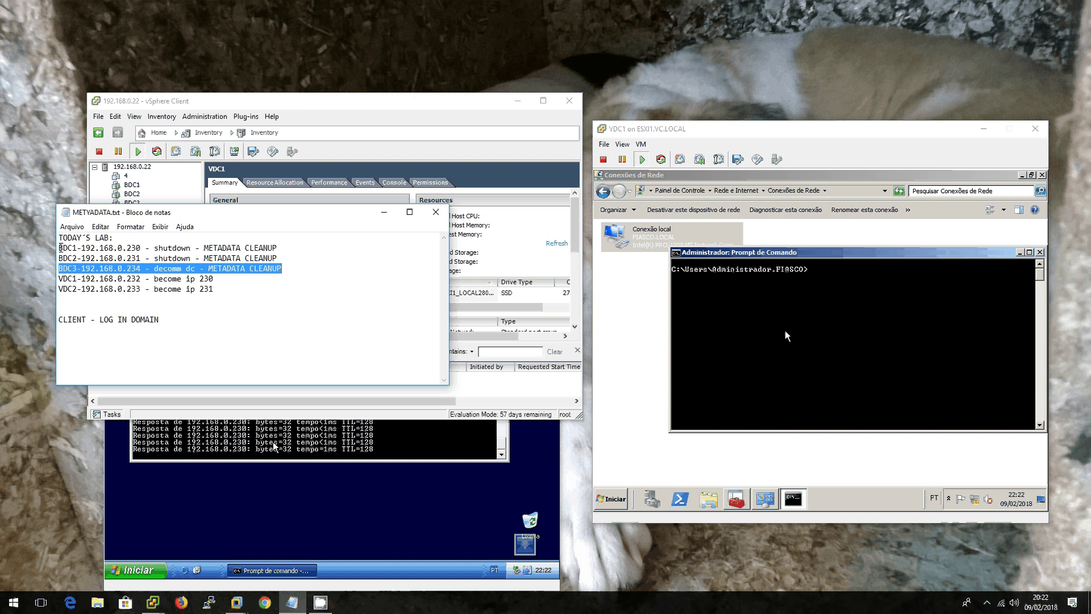
left_click_drag(60, 248, 192, 258)
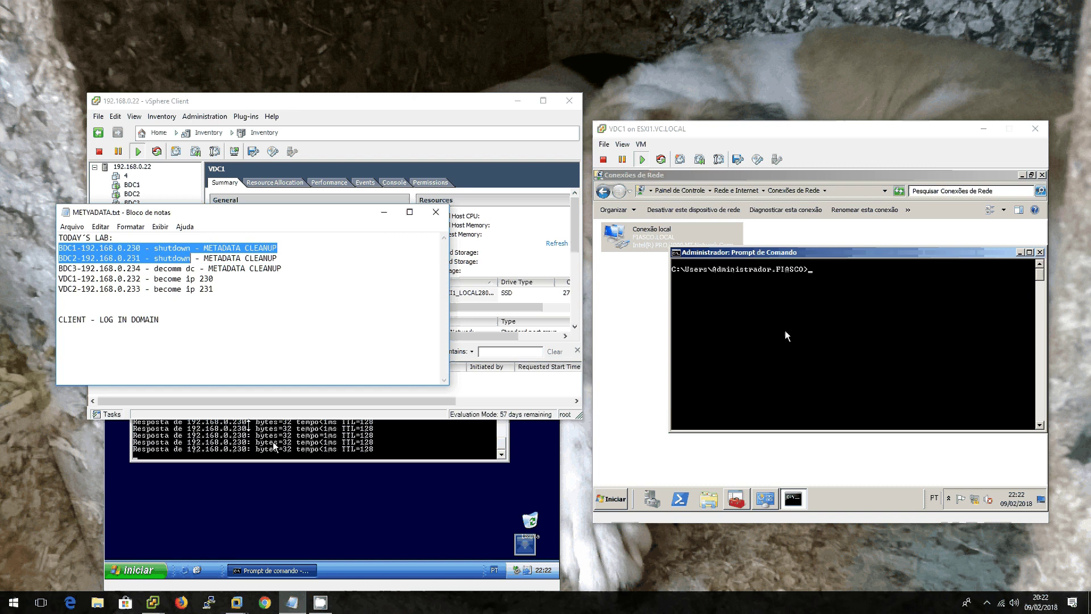
Step: Bring the CLIENT console forward and move it to the right side of the screen
left_click(274, 446)
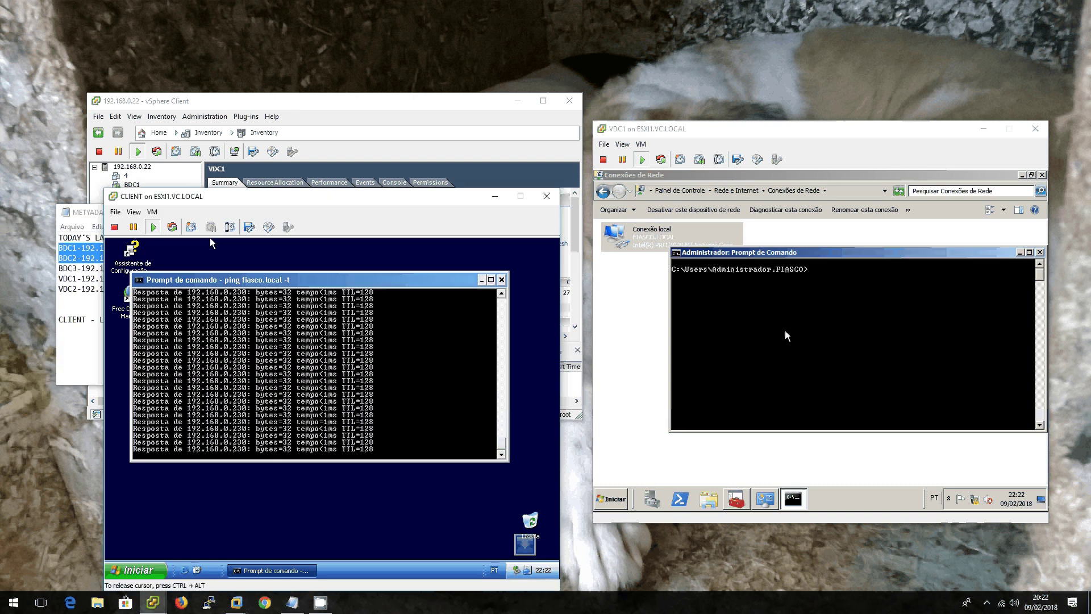
key("ctrl+alt")
left_click_drag(229, 197, 740, 128)
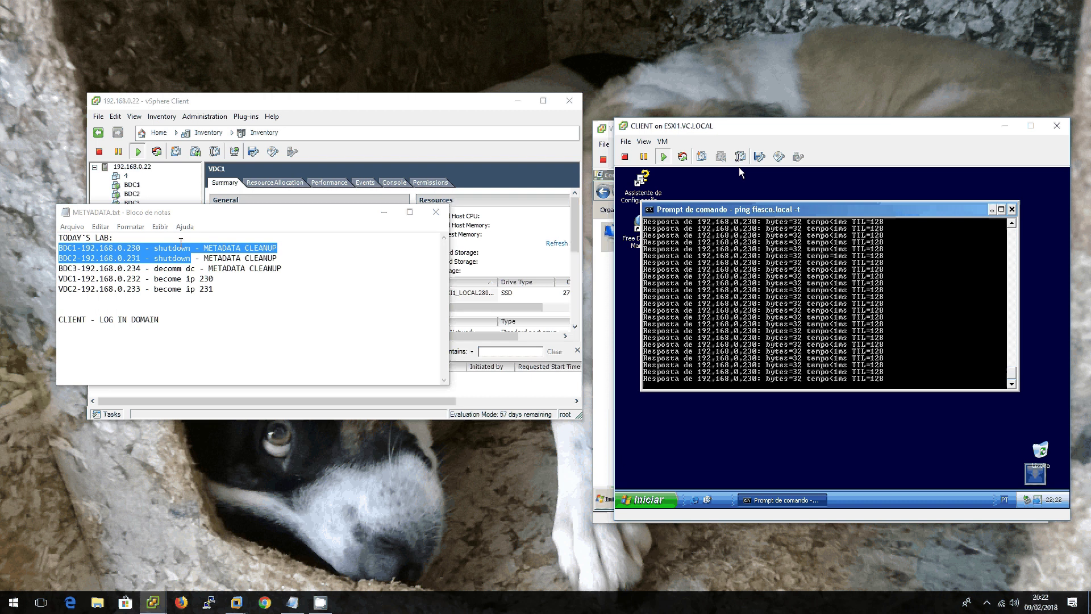
Step: Highlight the BDC1 and BDC2 lines and VDC1's address in the lab notes
left_click(60, 248)
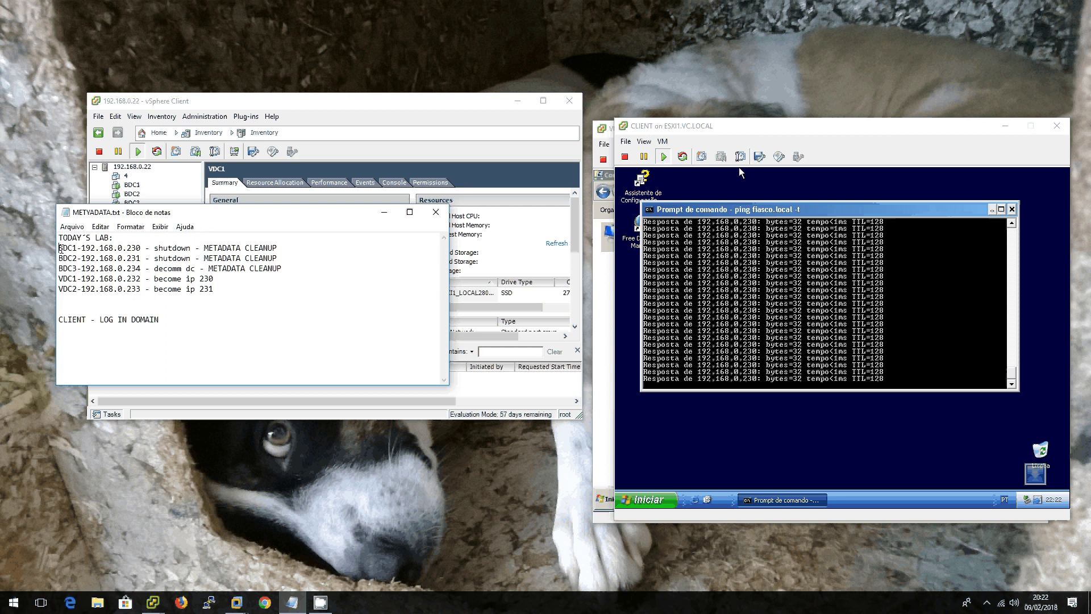
left_click_drag(60, 248, 286, 256)
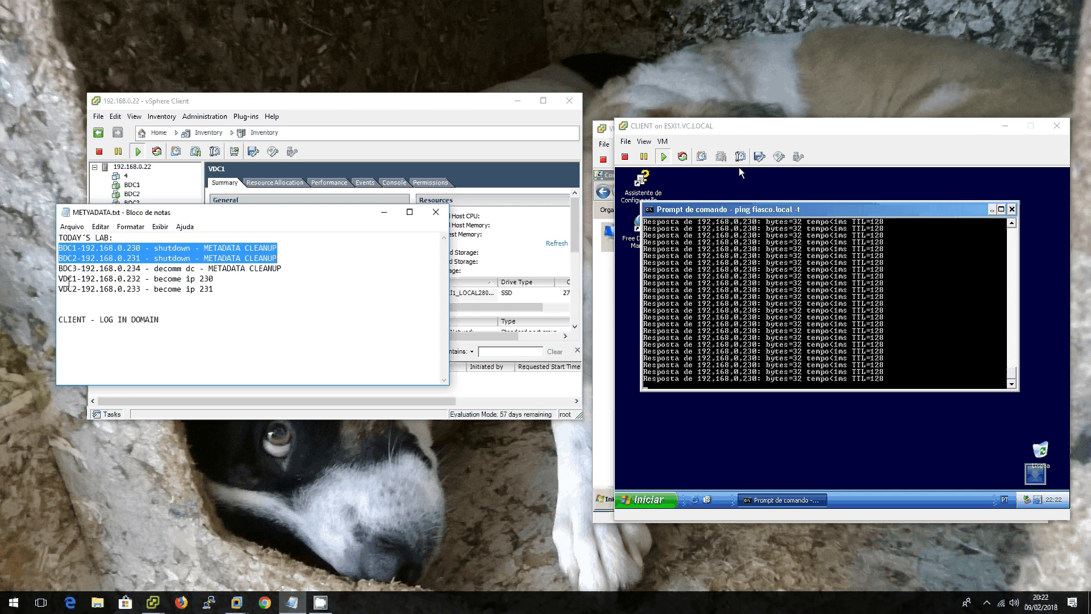
left_click_drag(86, 278, 249, 295)
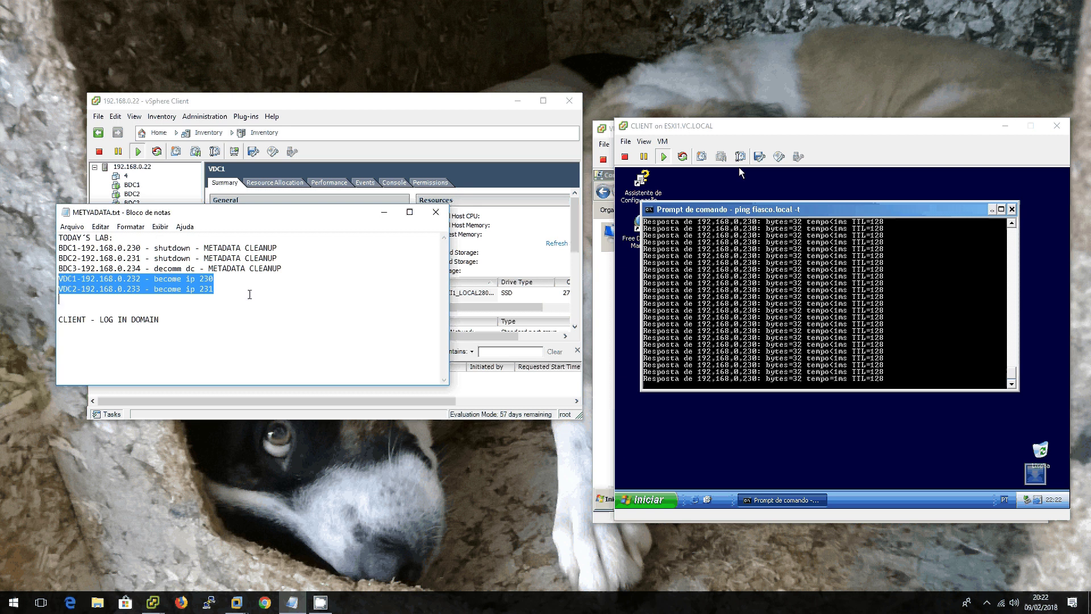
Step: Power off the BDC2 virtual machine and confirm
right_click(128, 187)
mouse_move(155, 193)
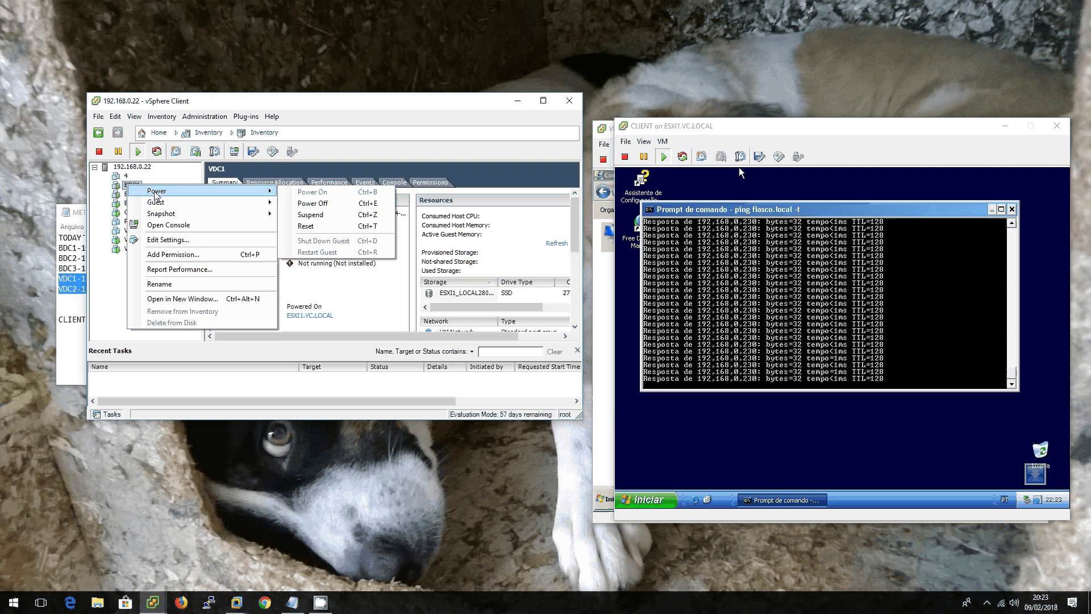
left_click(119, 194)
right_click(120, 195)
mouse_move(145, 199)
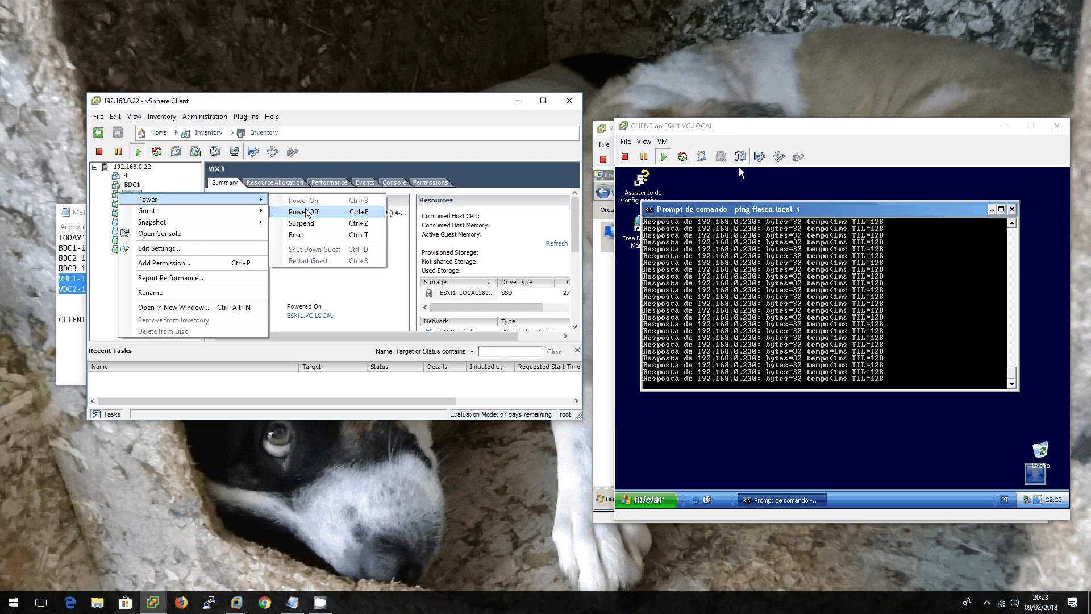
left_click(304, 211)
left_click(586, 341)
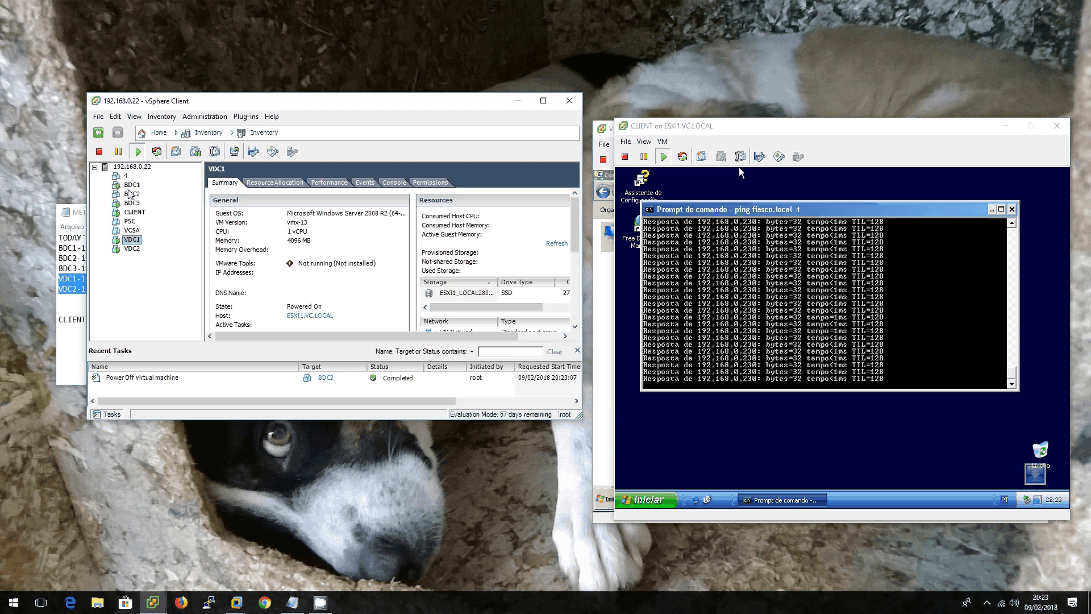
Step: Power off the BDC1 virtual machine and confirm with Sim
right_click(131, 185)
mouse_move(175, 190)
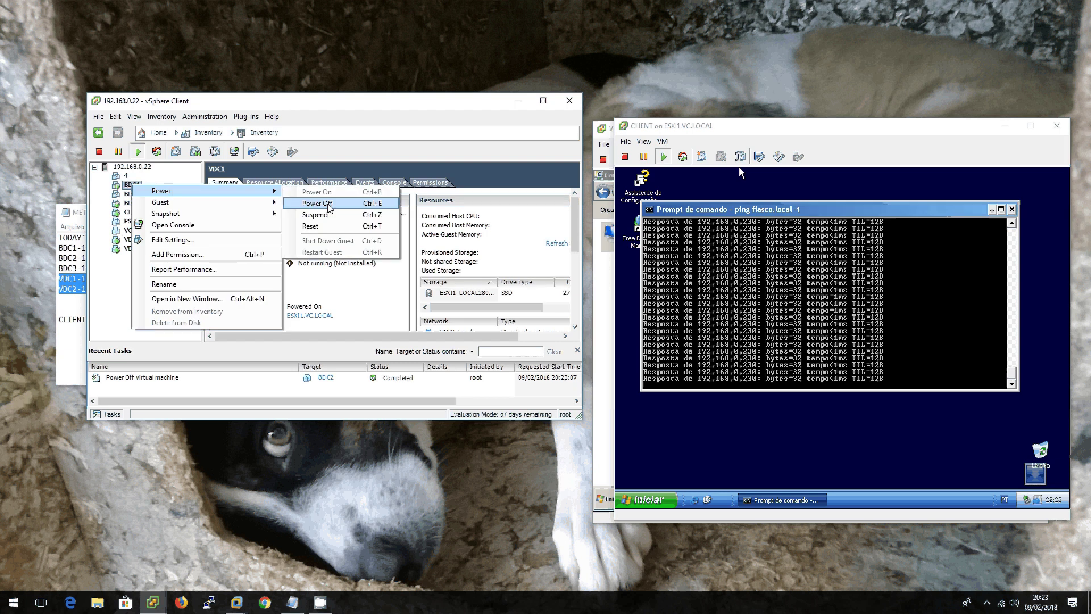
left_click(328, 208)
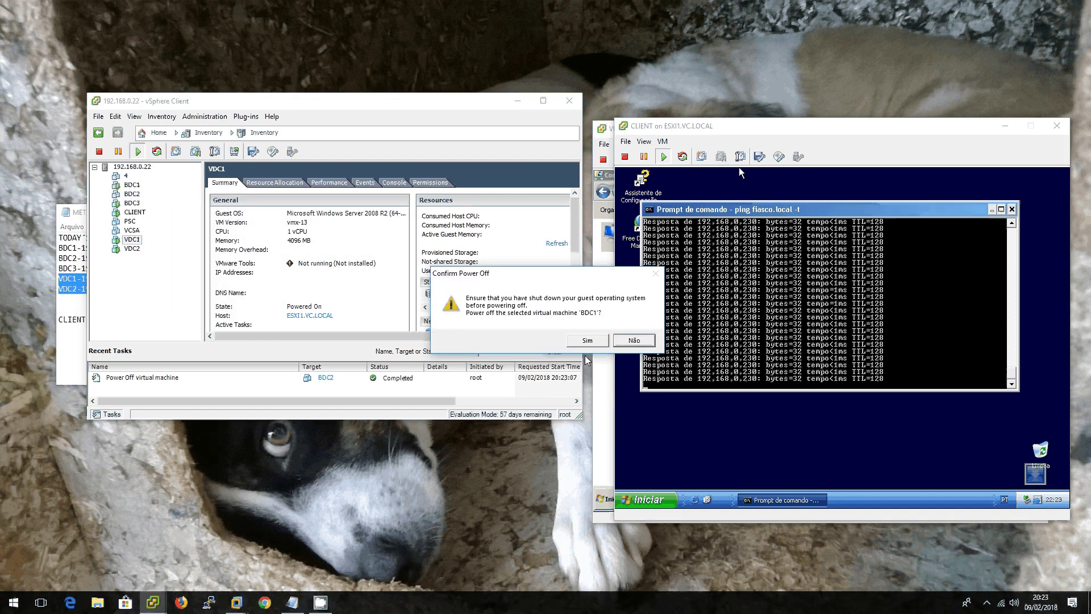
left_click(577, 339)
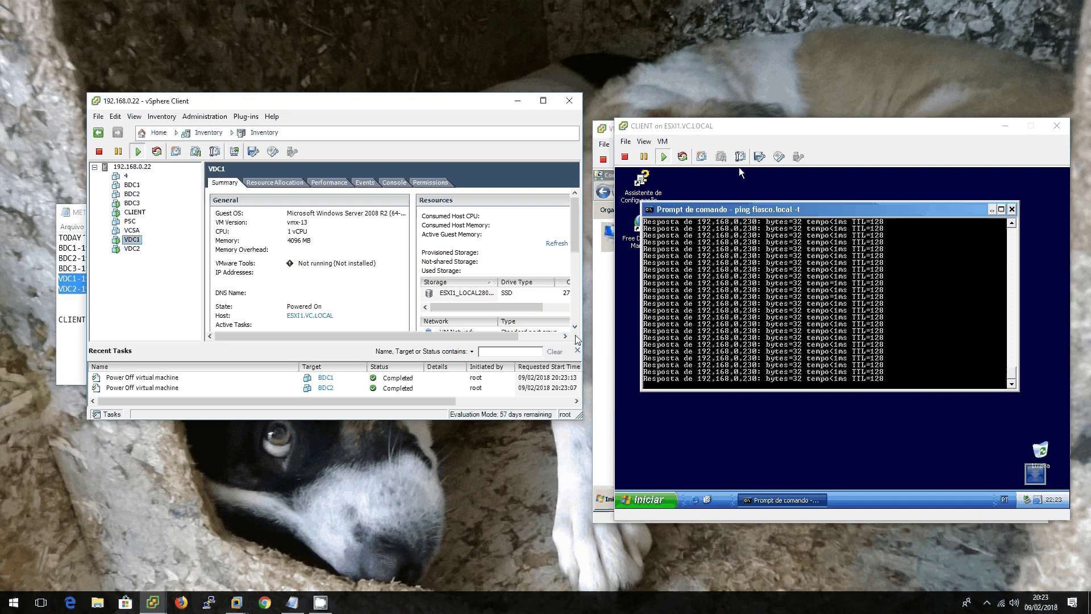
left_click(750, 337)
Step: Stop the ping on CLIENT and list its full IP configuration with ipconfig /all
key("ctrl+c")
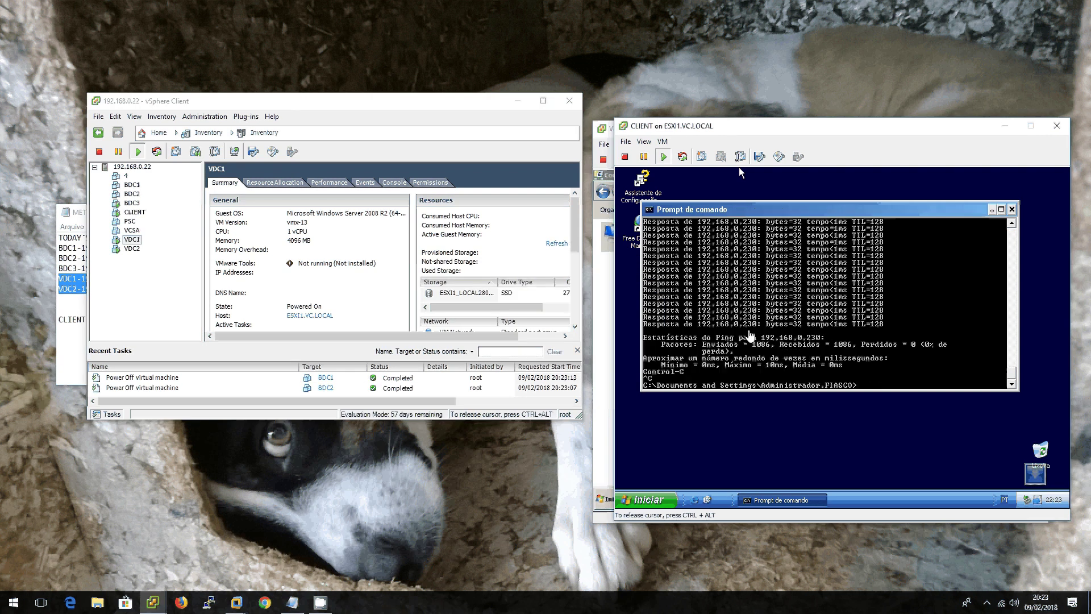
type("ipconfig /all")
key("Return")
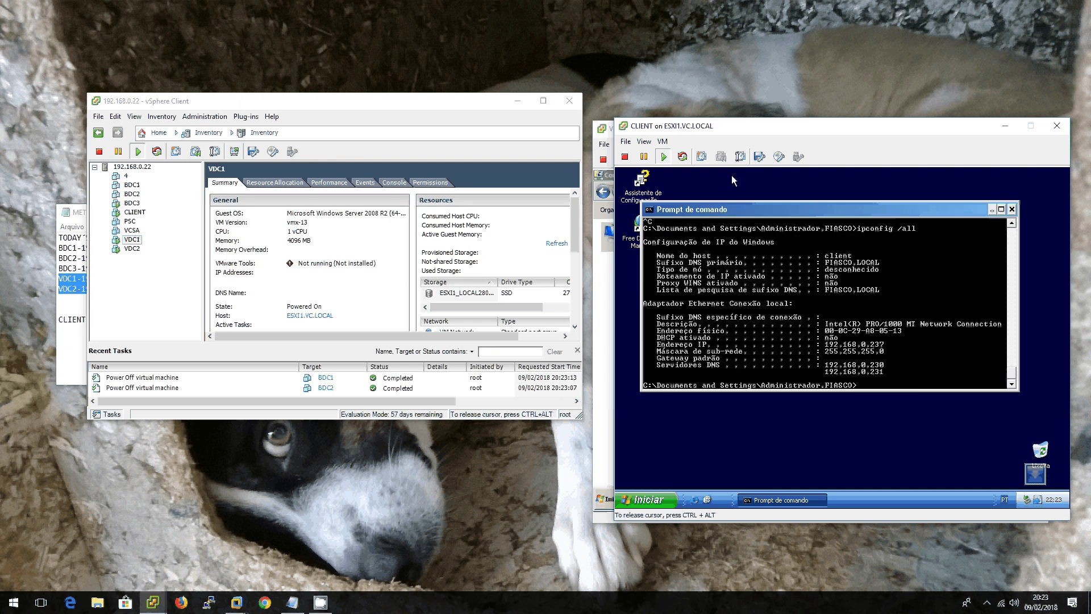
key("ctrl+alt")
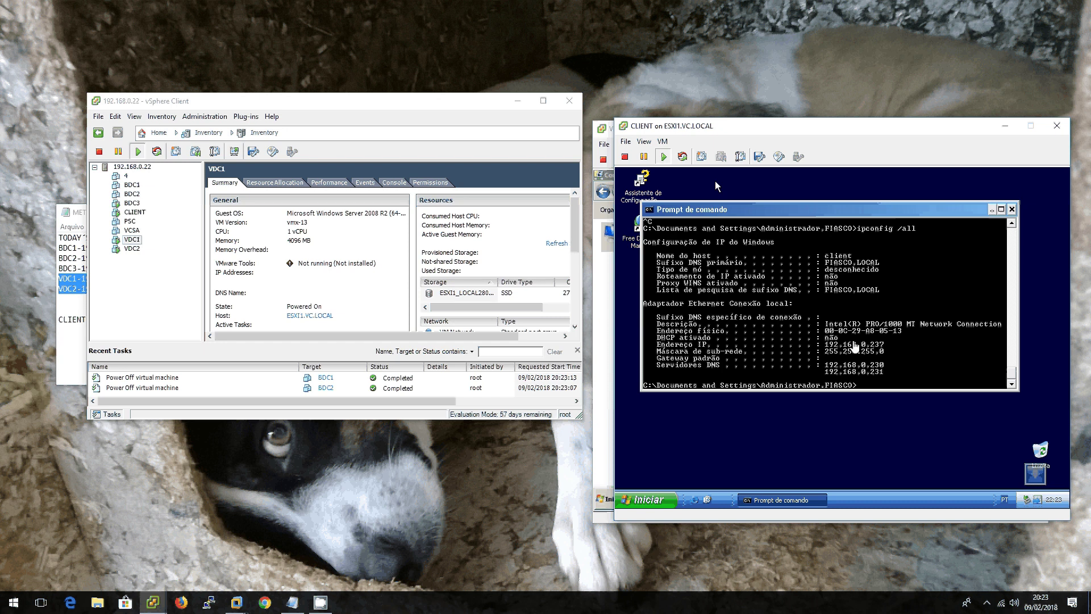
Step: Restart the continuous ping fiasco.local -t on CLIENT
left_click(802, 304)
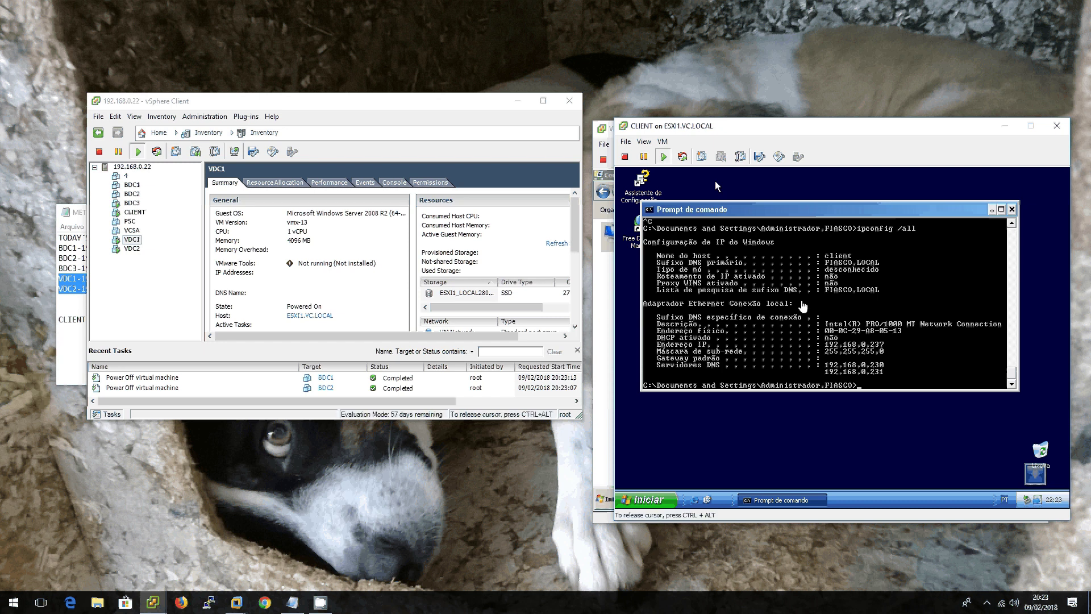
key("Up")
key("Up")
key("Return")
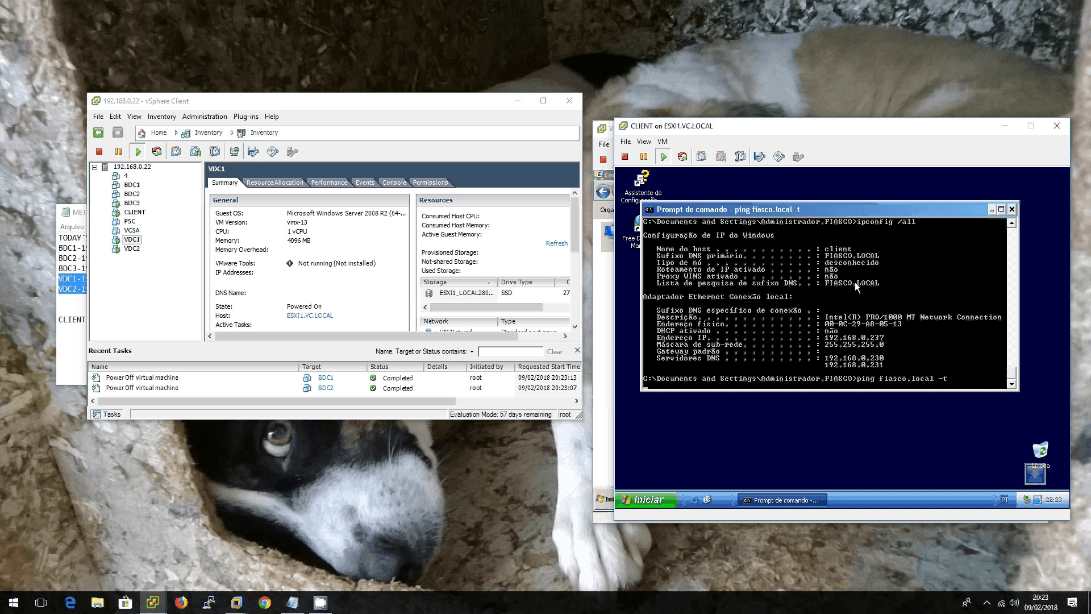
key("ctrl+alt")
Step: Switch to the VDC1 console and launch Active Directory Users and Computers with dsa.msc
left_click(153, 603)
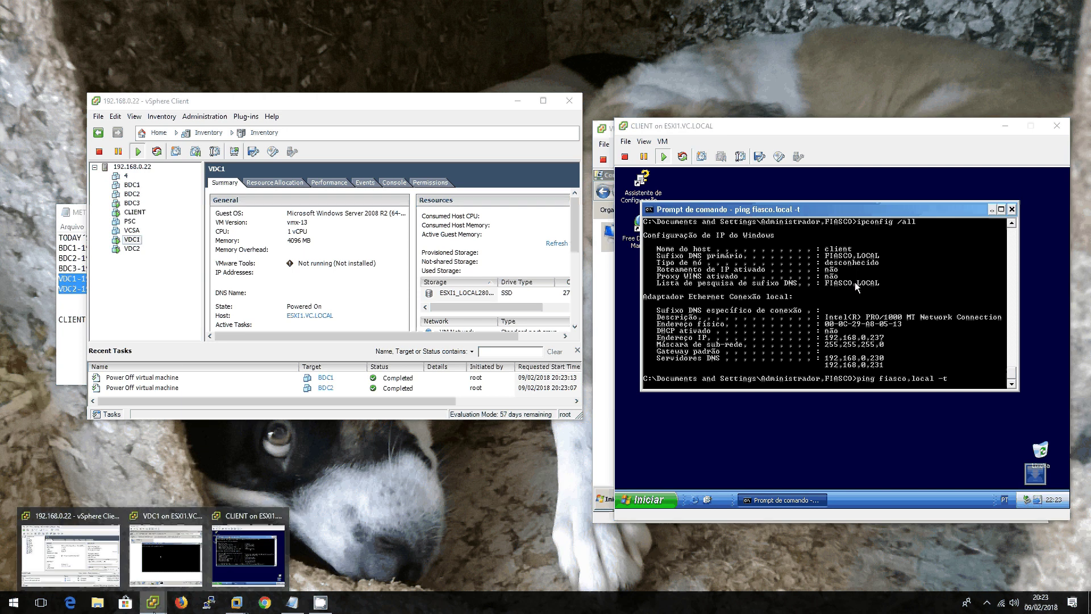
left_click(786, 331)
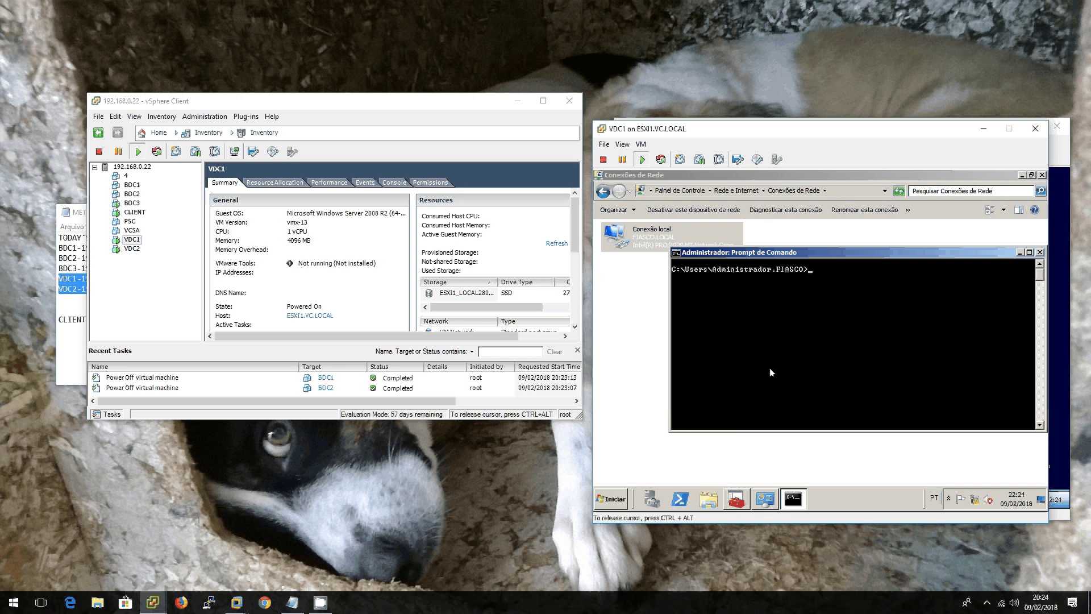
left_click(737, 500)
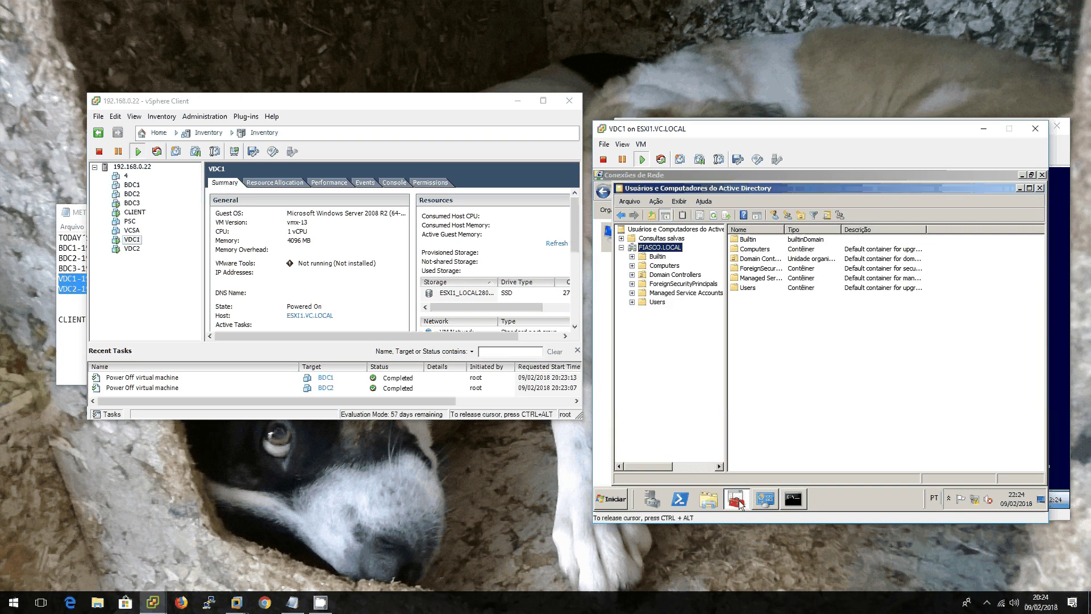
double_click(622, 190)
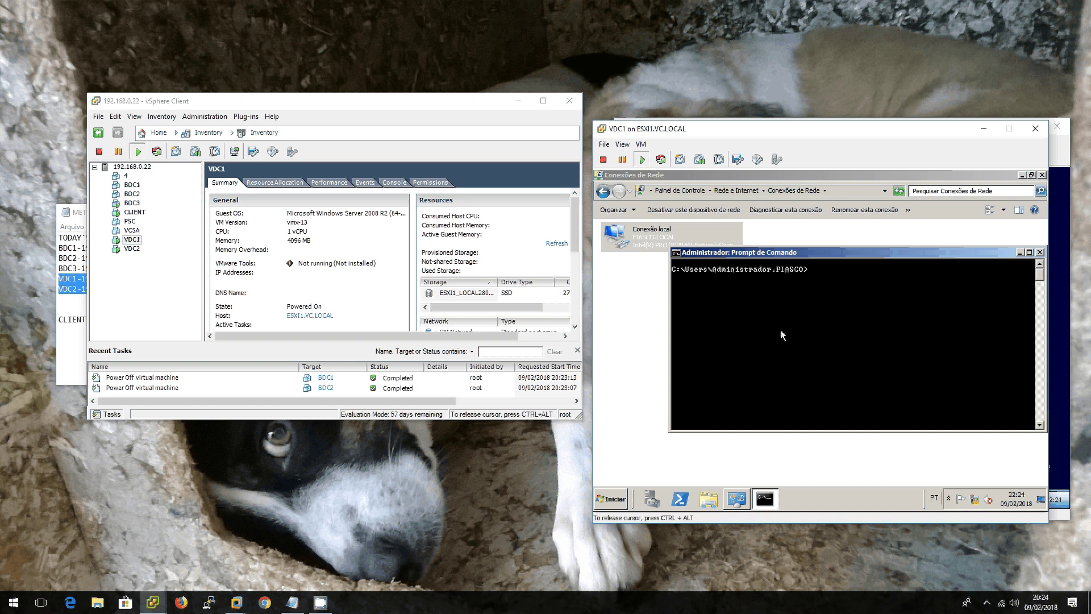
type("dsa.m")
type("sc")
key("Return")
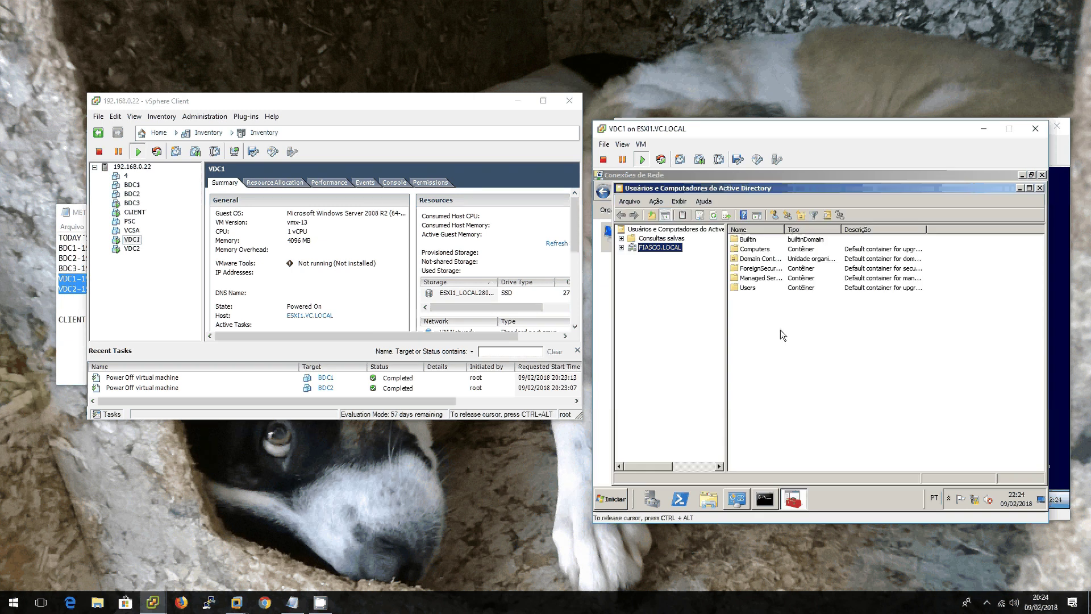
Step: Change the FIASCO.LOCAL domain controller to VDC1.FIASCO.LOCAL in Active Directory Users and Computers
right_click(644, 249)
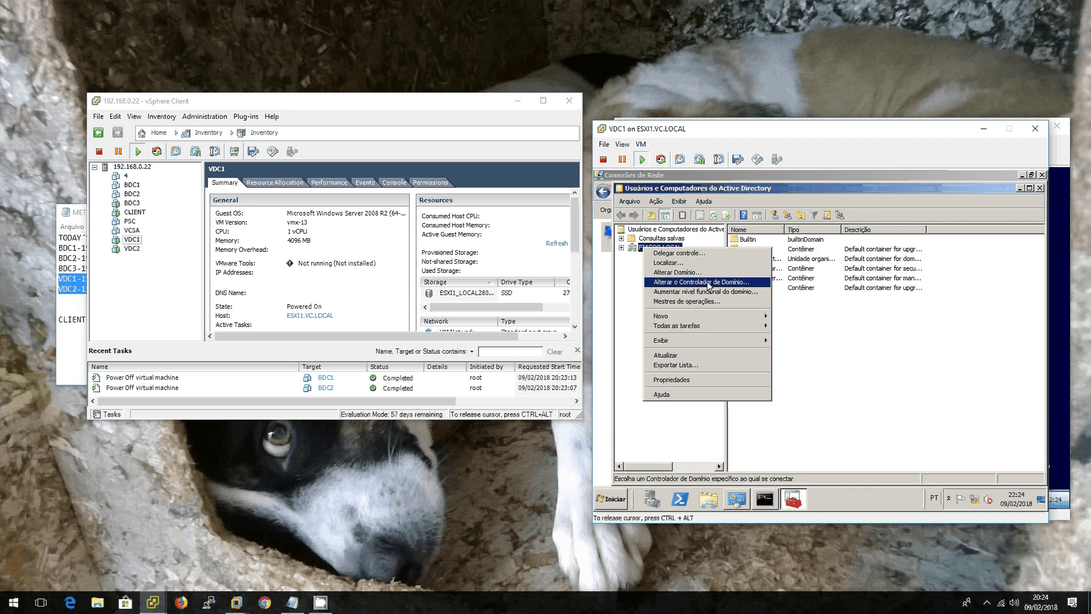
left_click(709, 283)
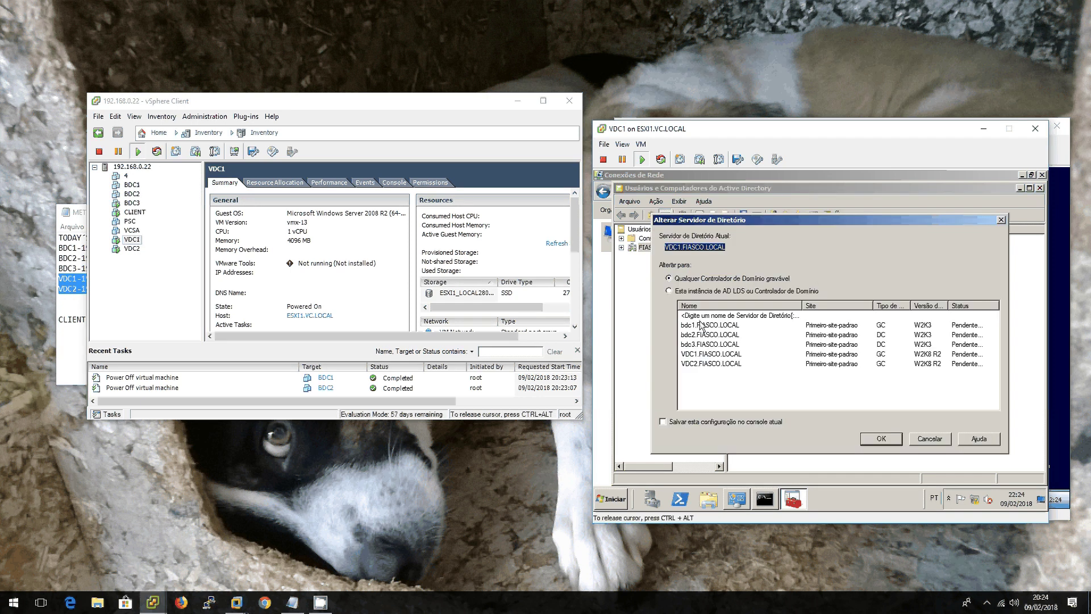
left_click(715, 356)
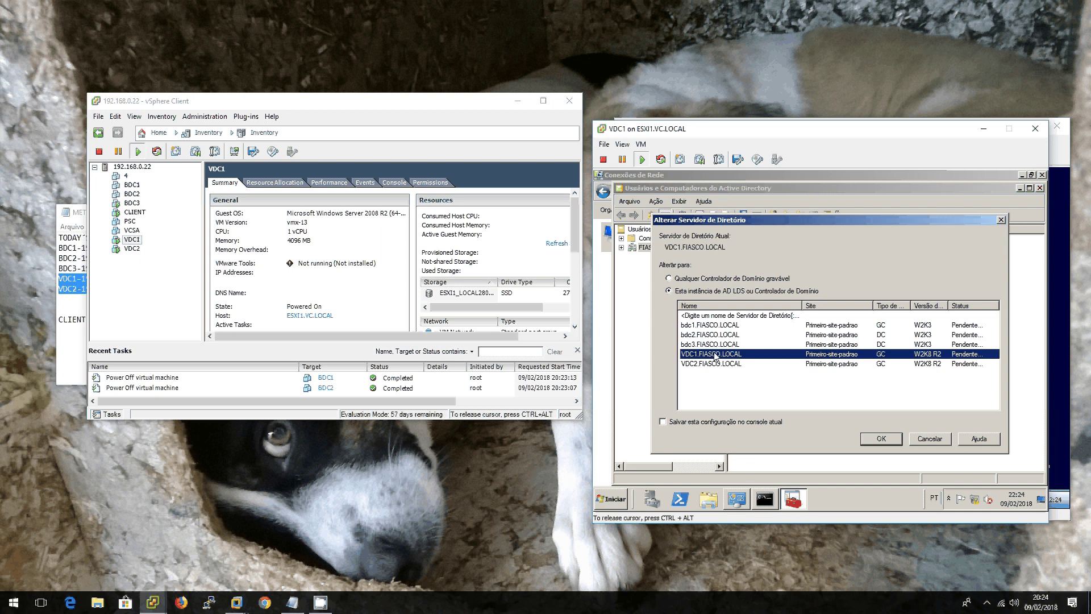
left_click(880, 439)
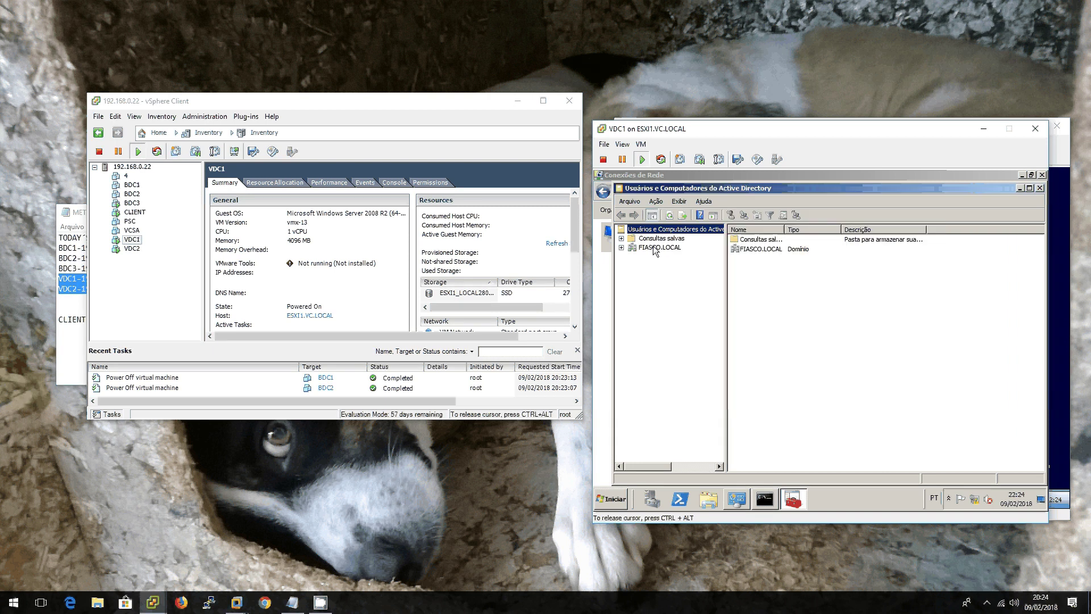
Step: Open FIASCO.LOCAL's operations masters and review the RID, PDC and Infrastructure tabs
right_click(655, 250)
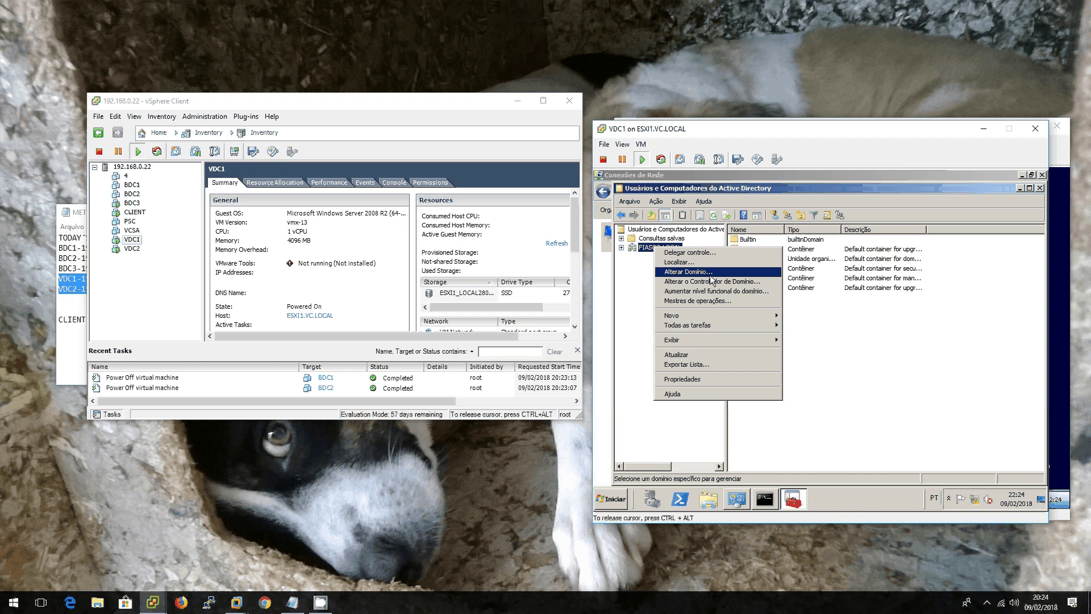
left_click(714, 299)
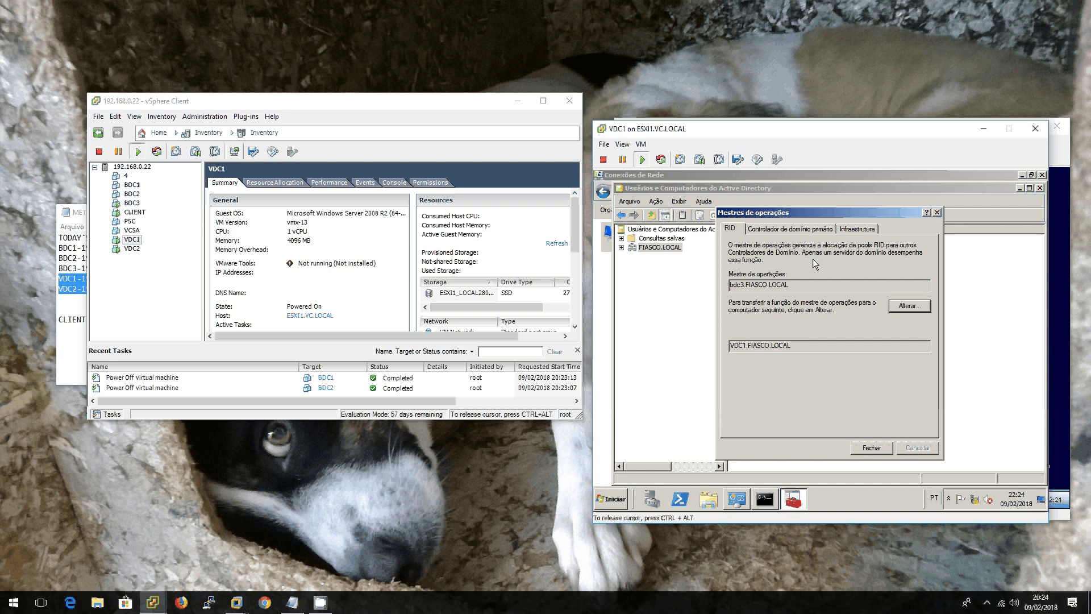
left_click(794, 230)
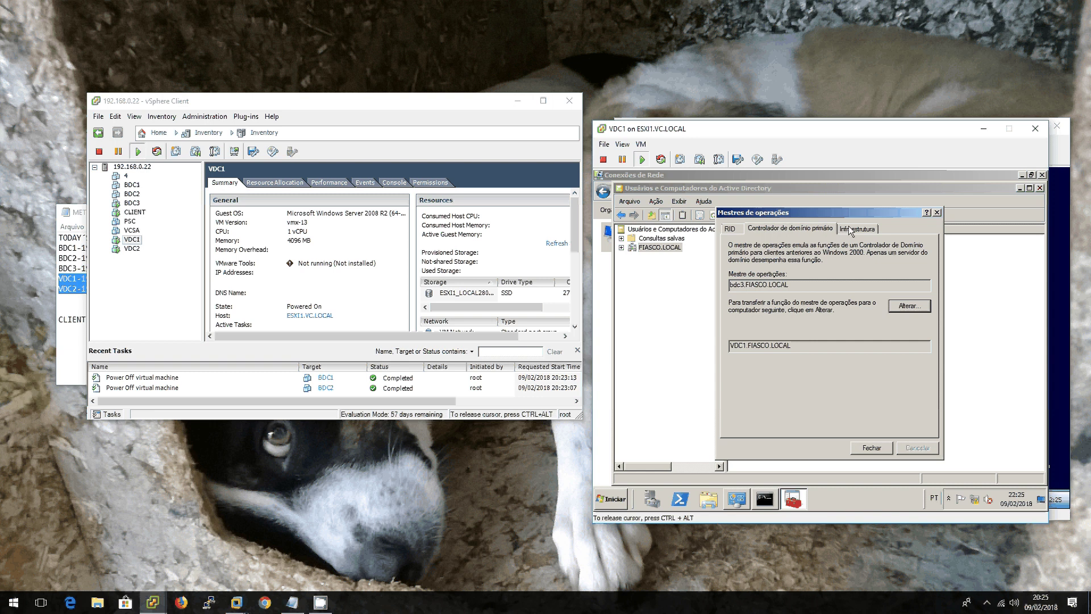
left_click(851, 231)
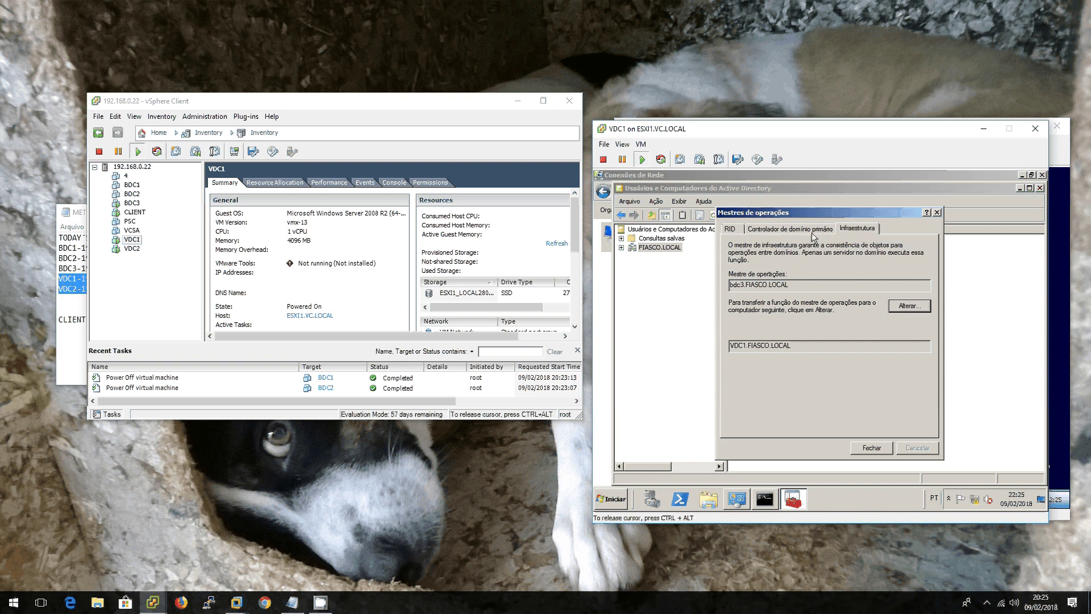
left_click(812, 232)
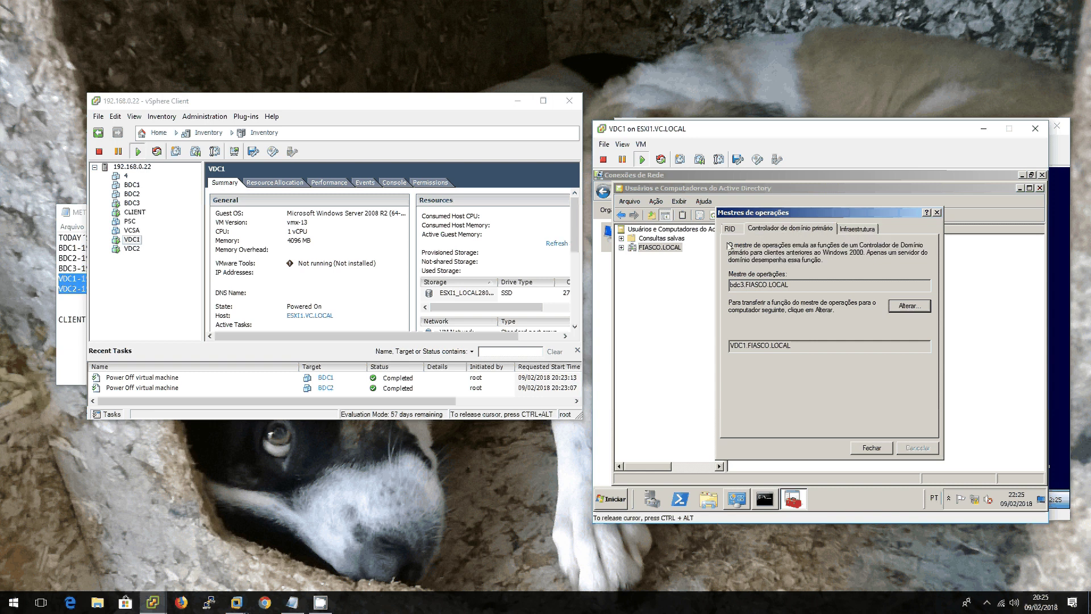
left_click(731, 229)
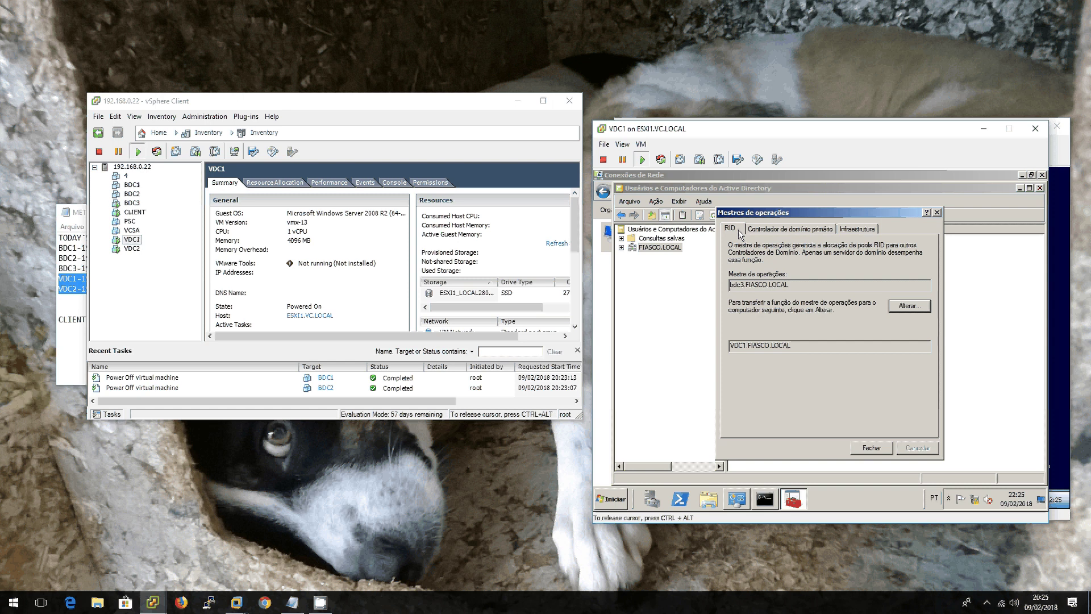
Step: Transfer the RID, PDC and Infrastructure roles from bdc3 to VDC1.FIASCO.LOCAL
left_click(909, 306)
left_click(858, 368)
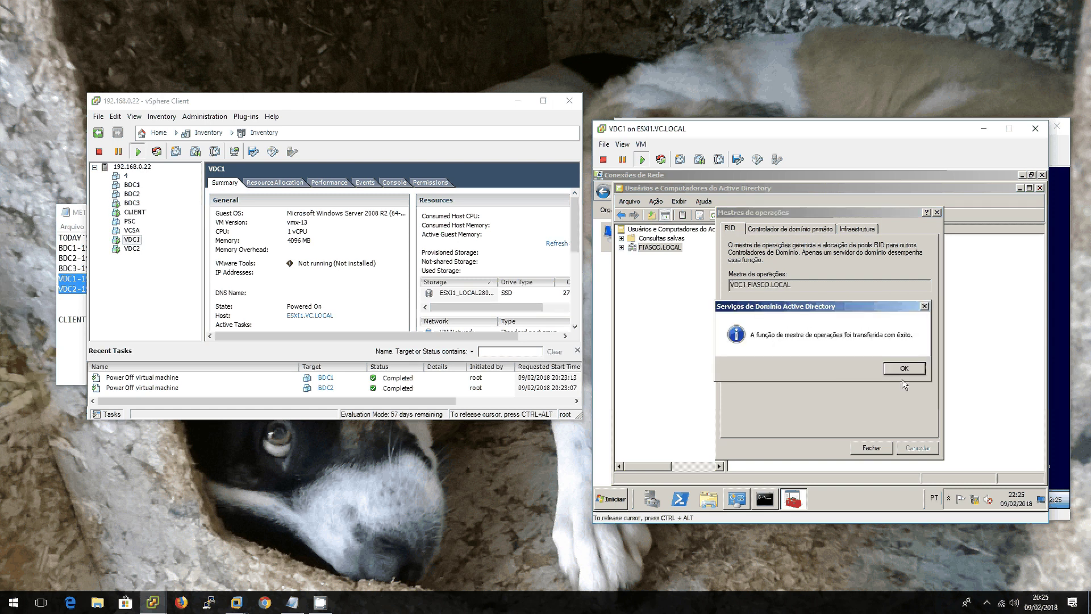
left_click(903, 369)
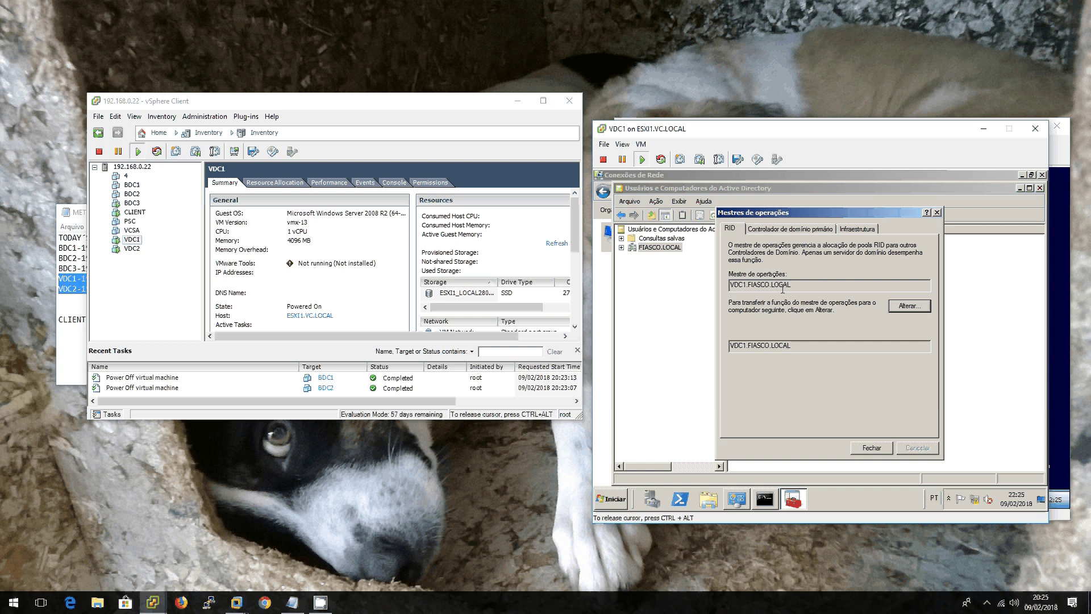
left_click(789, 228)
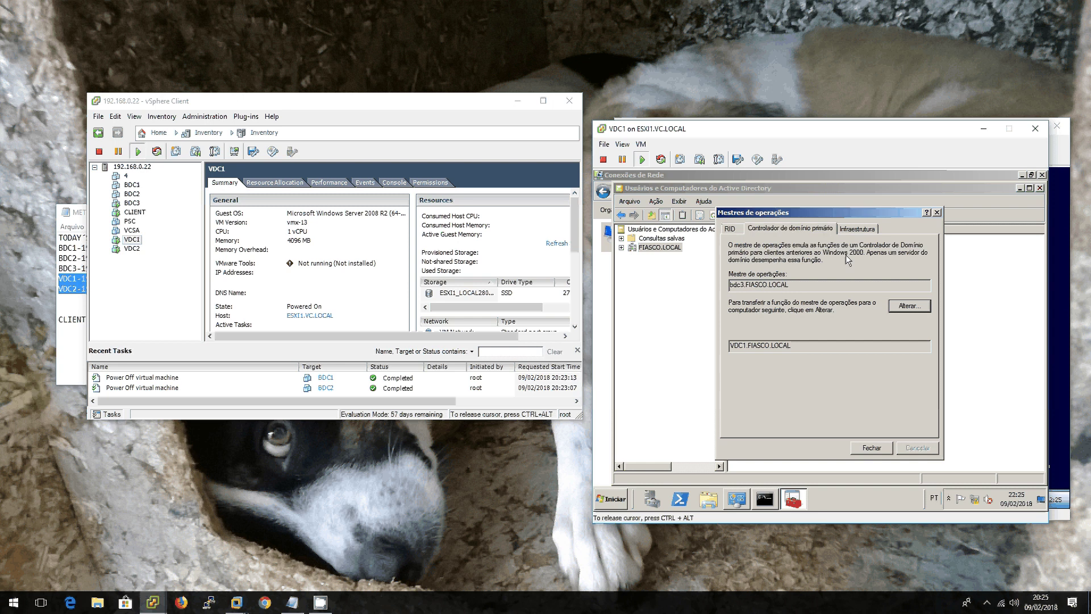
left_click(908, 305)
left_click(857, 228)
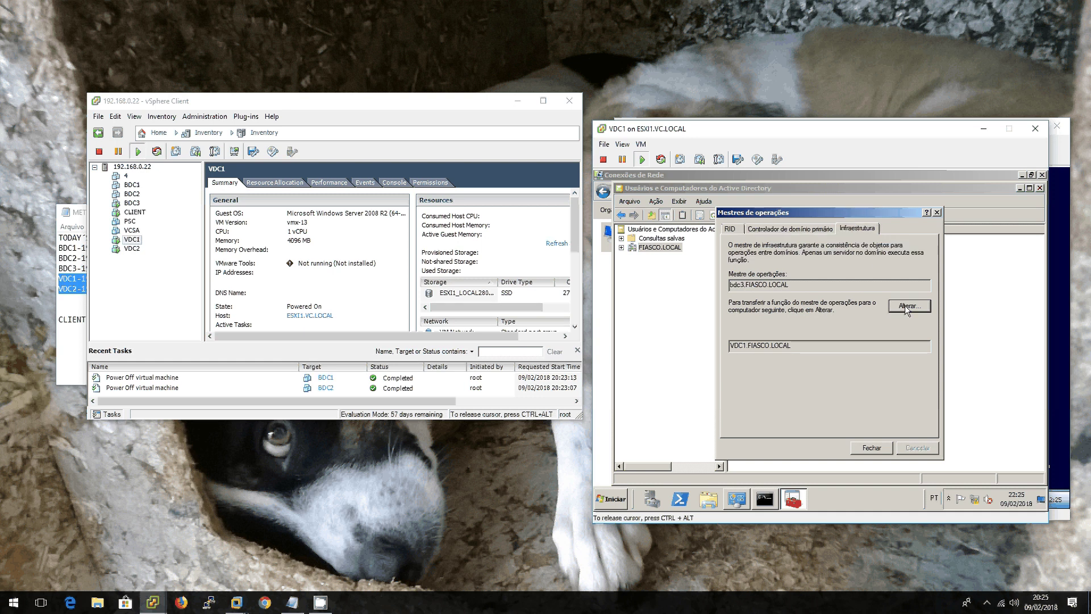
left_click(909, 306)
left_click(874, 449)
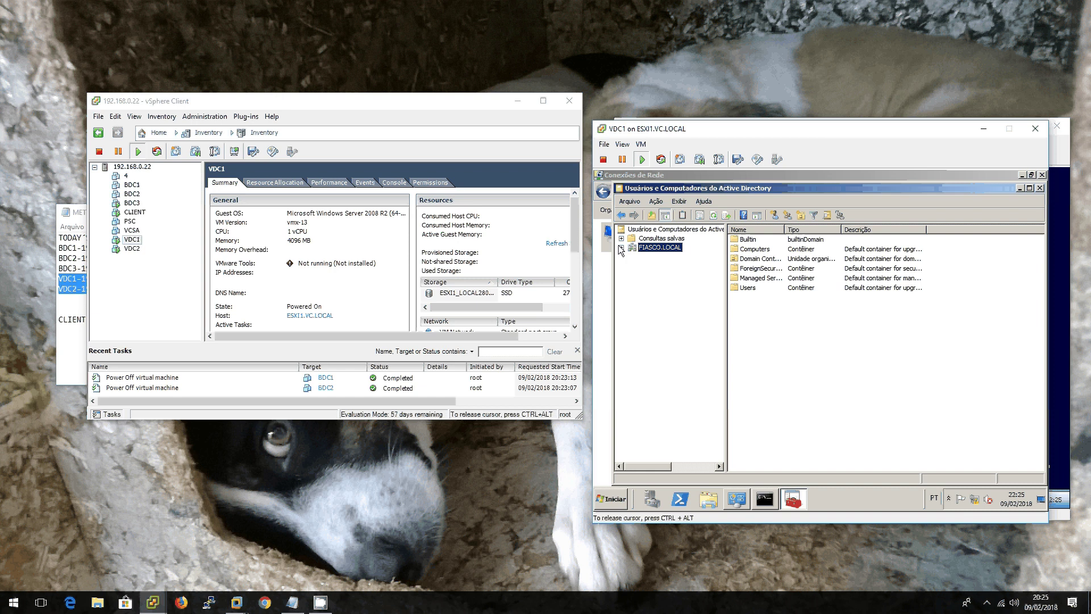
Step: Open the TCP/IPv4 properties of VDC1's Conexão local adapter
left_click(977, 501)
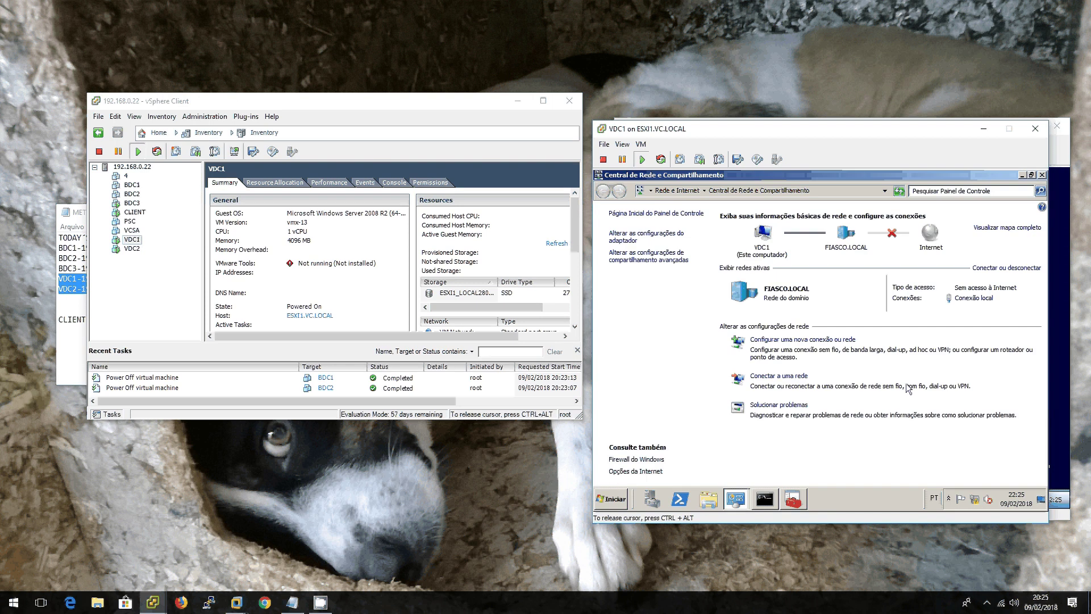
left_click(653, 236)
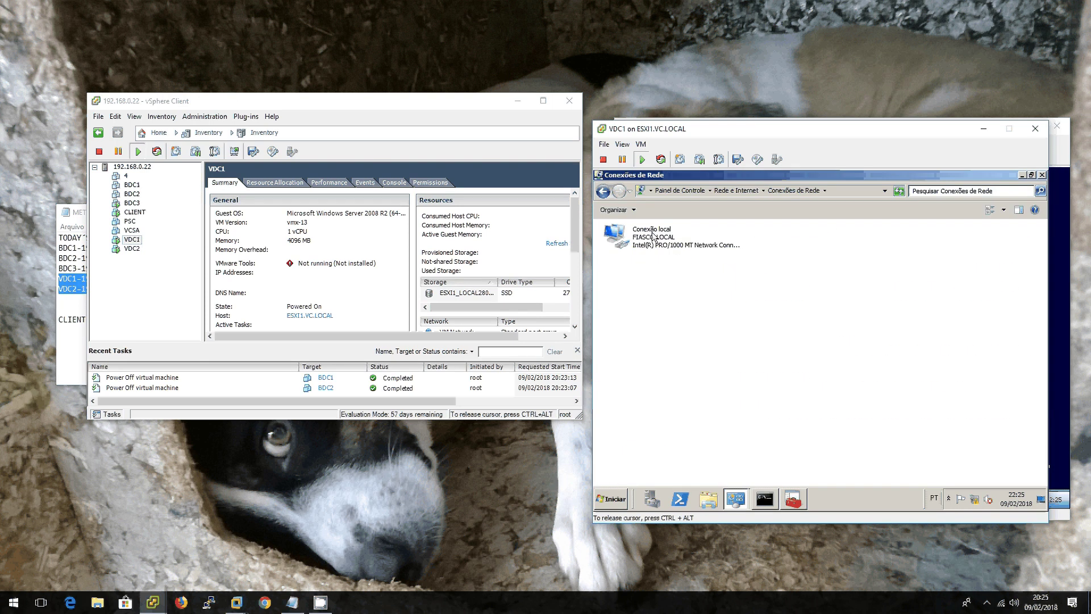
right_click(653, 236)
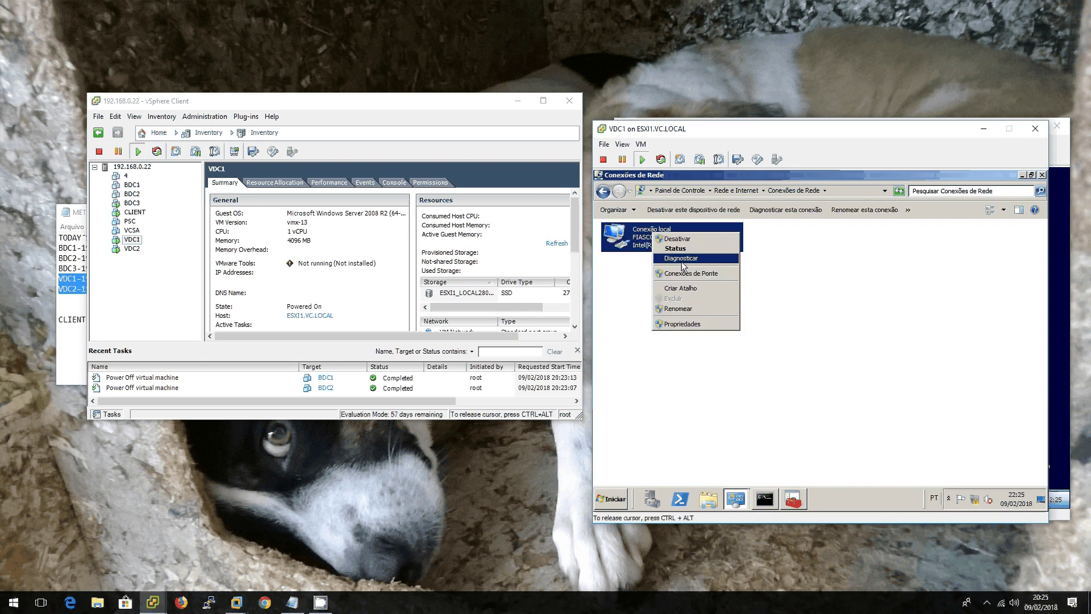
left_click(702, 323)
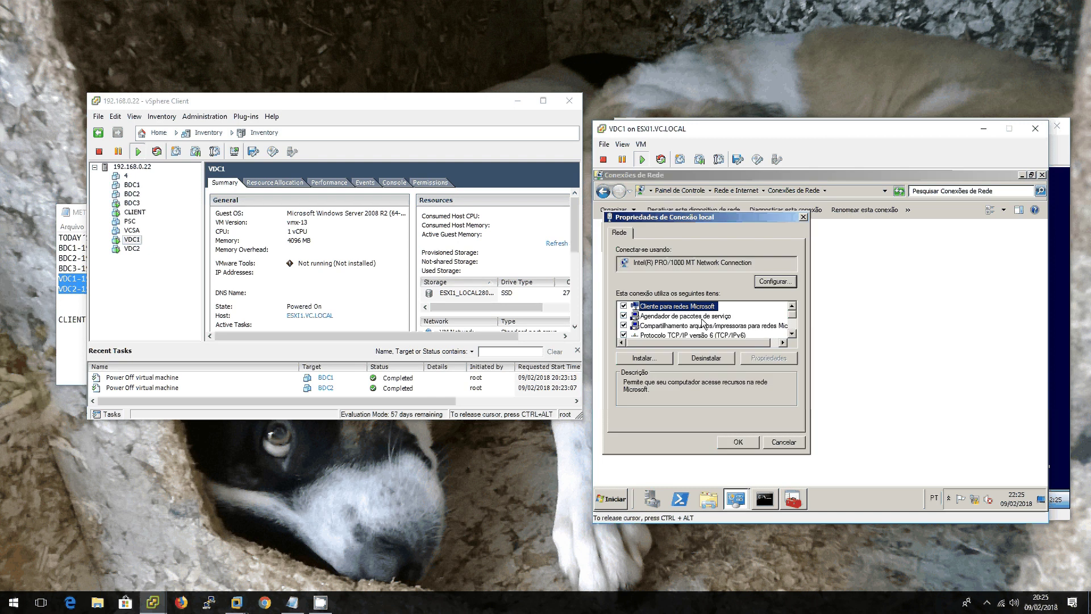
scroll(716, 325, "down", 1)
left_click(729, 327)
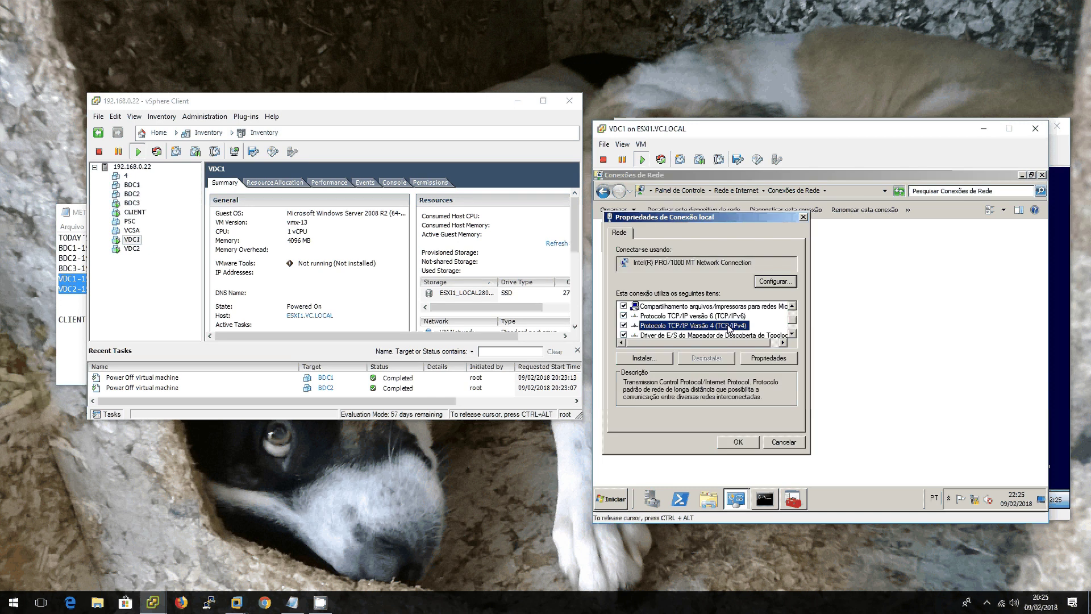
double_click(730, 327)
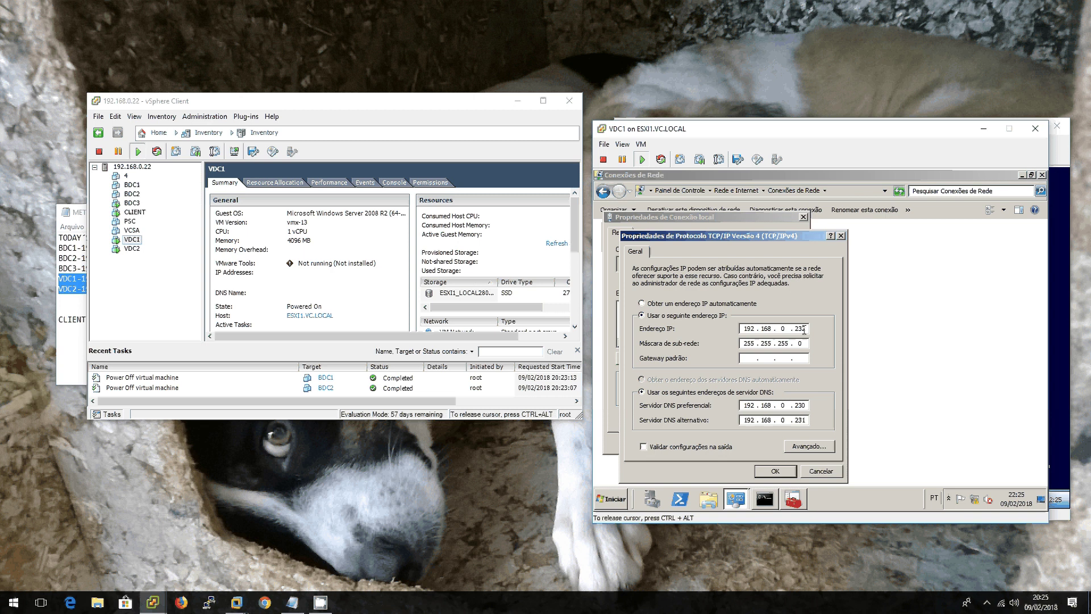
Step: Change the IPv4 address to 192.168.0.230 and save the connection properties
left_click_drag(798, 329, 809, 328)
type("31")
left_click_drag(805, 329, 812, 331)
type("0")
left_click(775, 471)
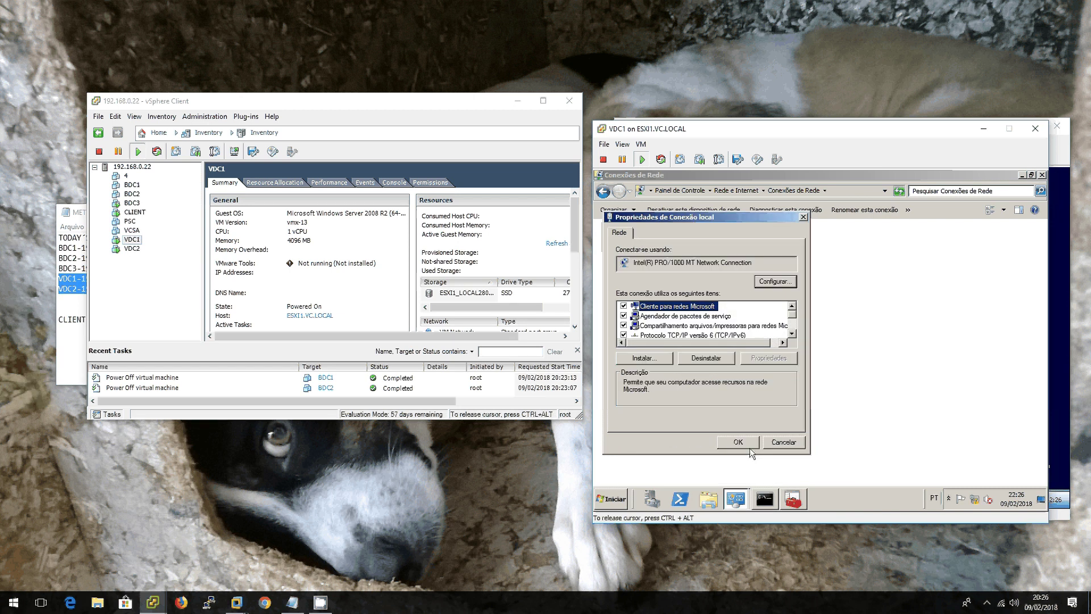
left_click(739, 443)
Step: Open a console for VDC2 and highlight the BDC2 line in the lab notes
key("ctrl+alt")
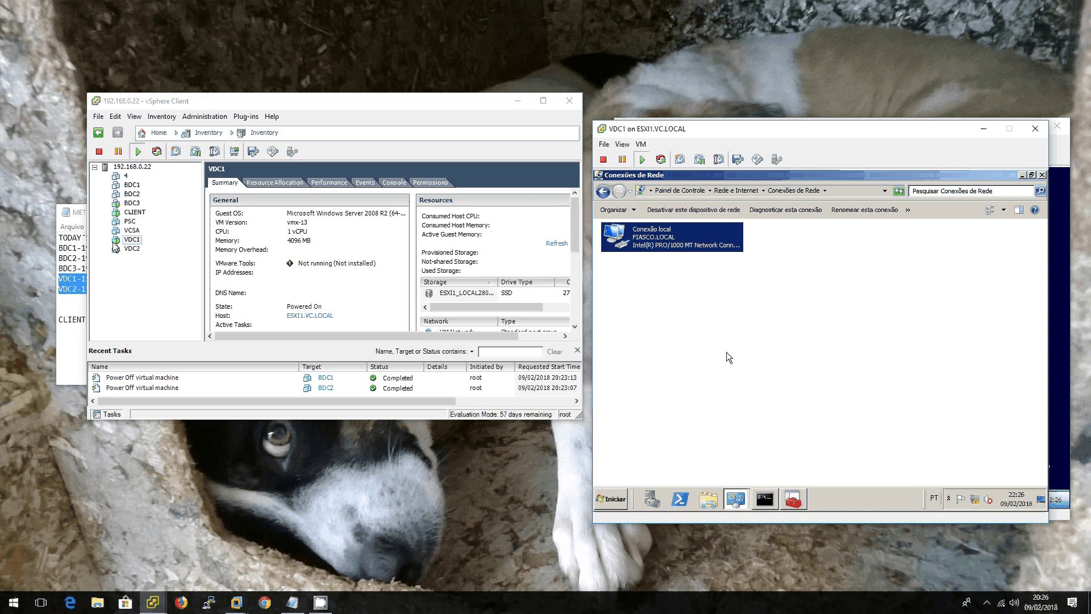
right_click(122, 249)
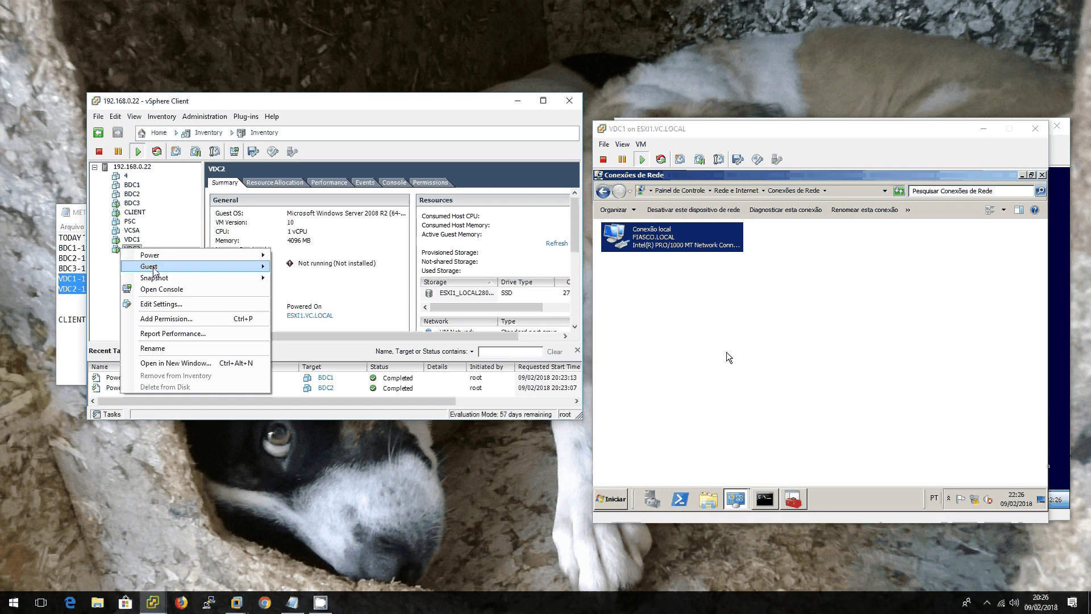
left_click(162, 290)
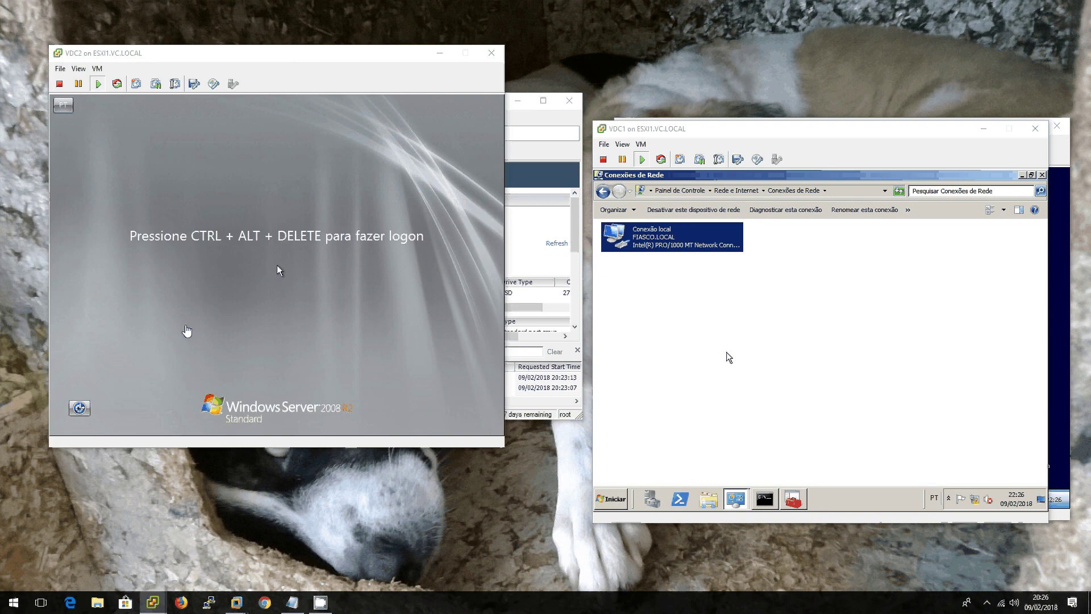
key("alt+Tab")
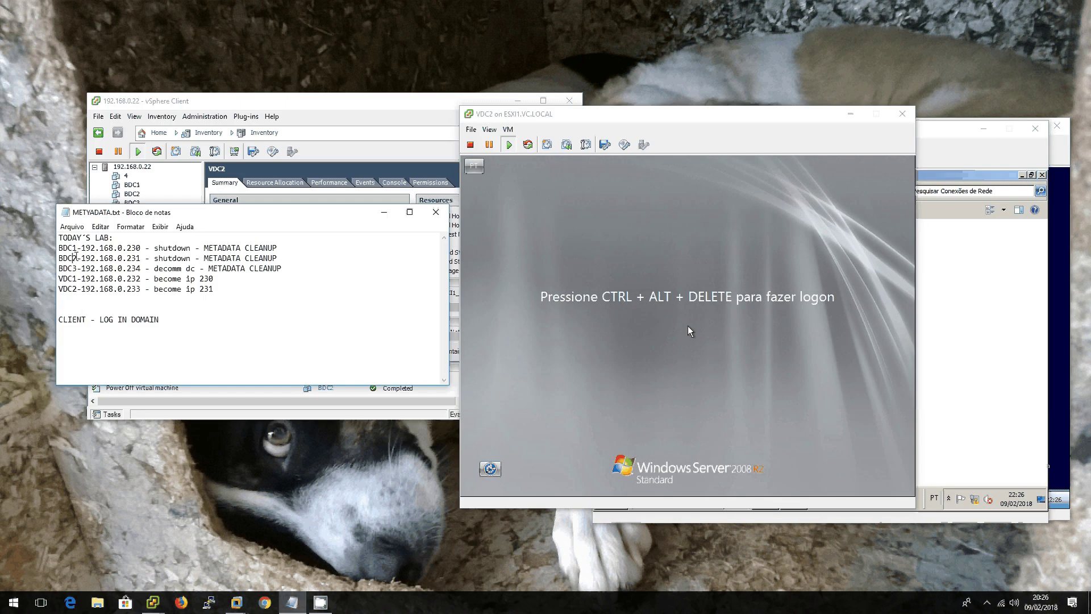
left_click_drag(73, 258, 155, 268)
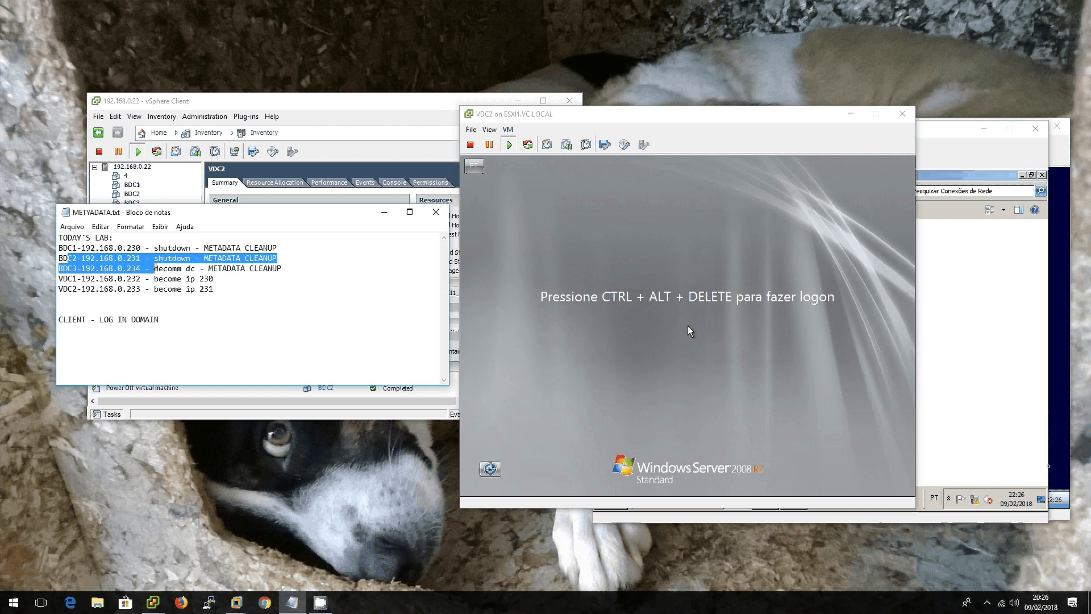
Step: Sign in to VDC2 with Ctrl+Alt+Insert and the administrator password
left_click(689, 327)
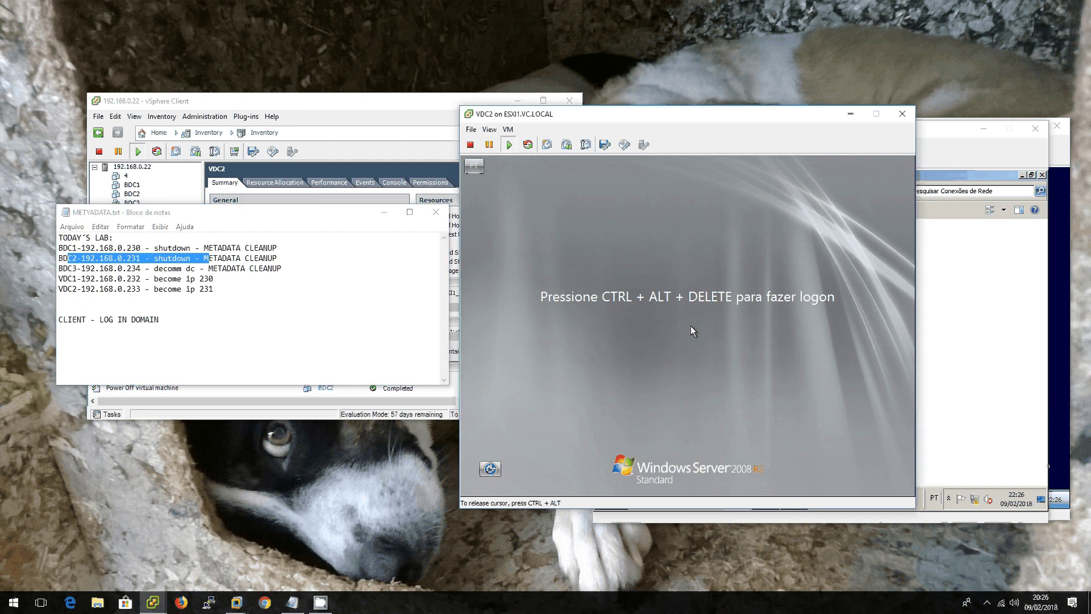
key("ctrl+alt+Insert")
type("Pa$$w0rd")
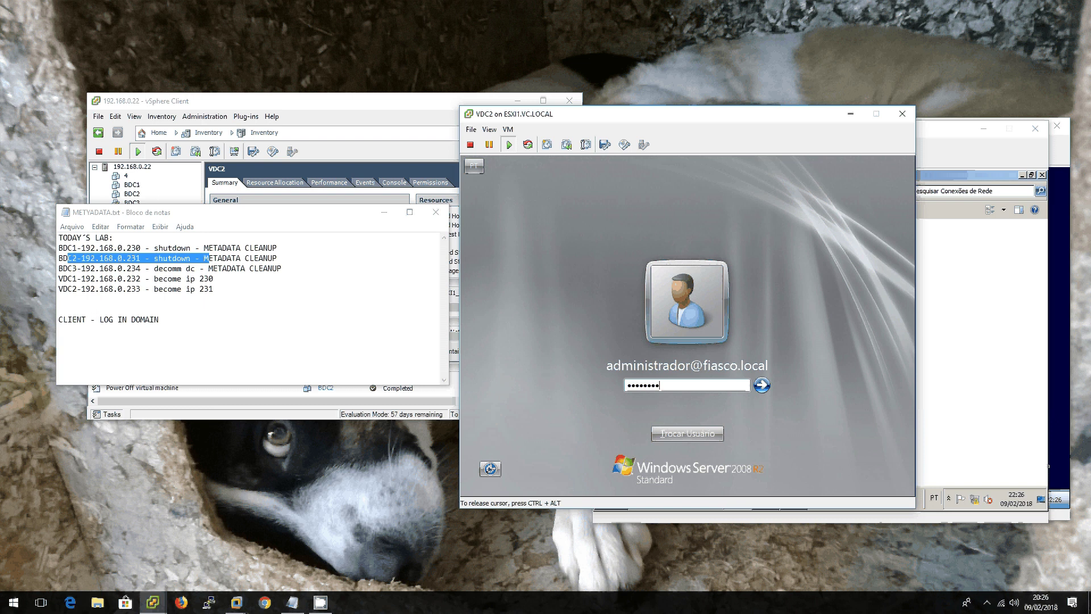
key("Return")
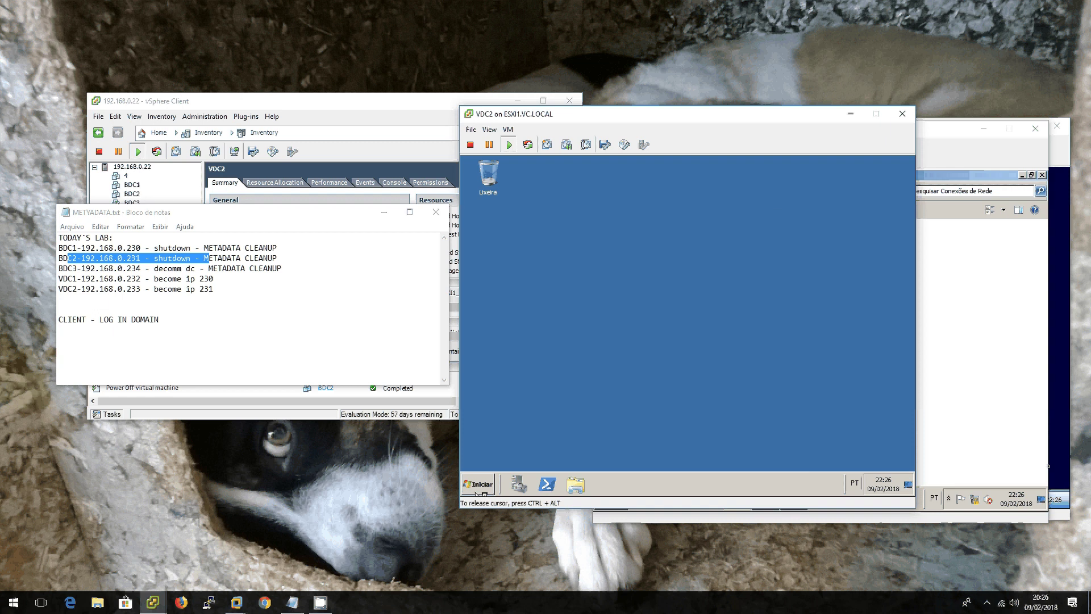
Step: Dismiss the Shutdown Event Tracker and open the Conexão local IPv4 properties on VDC2
left_click(644, 345)
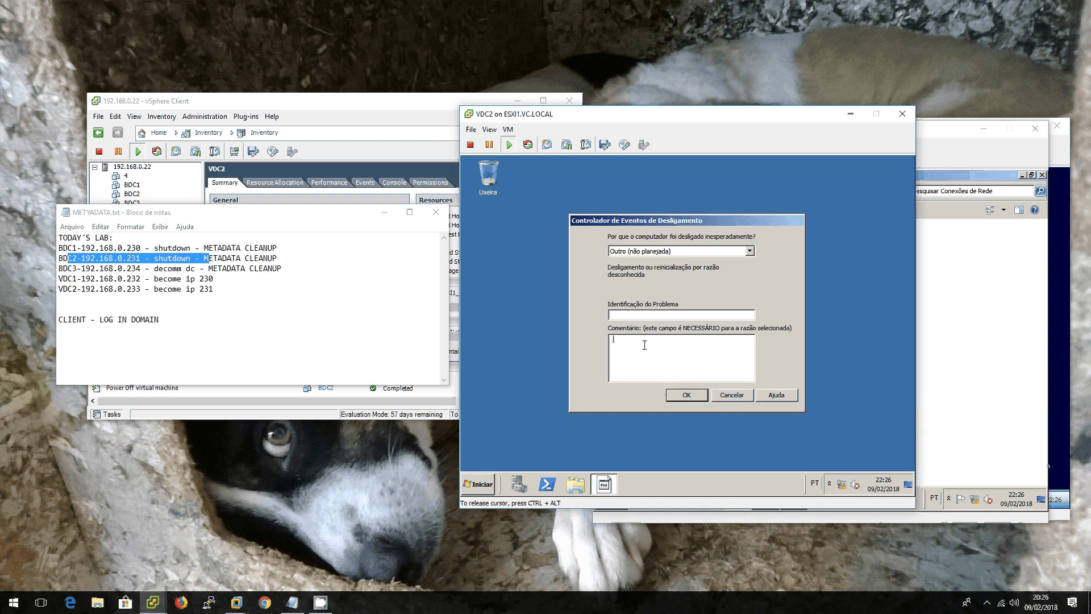
left_click(732, 395)
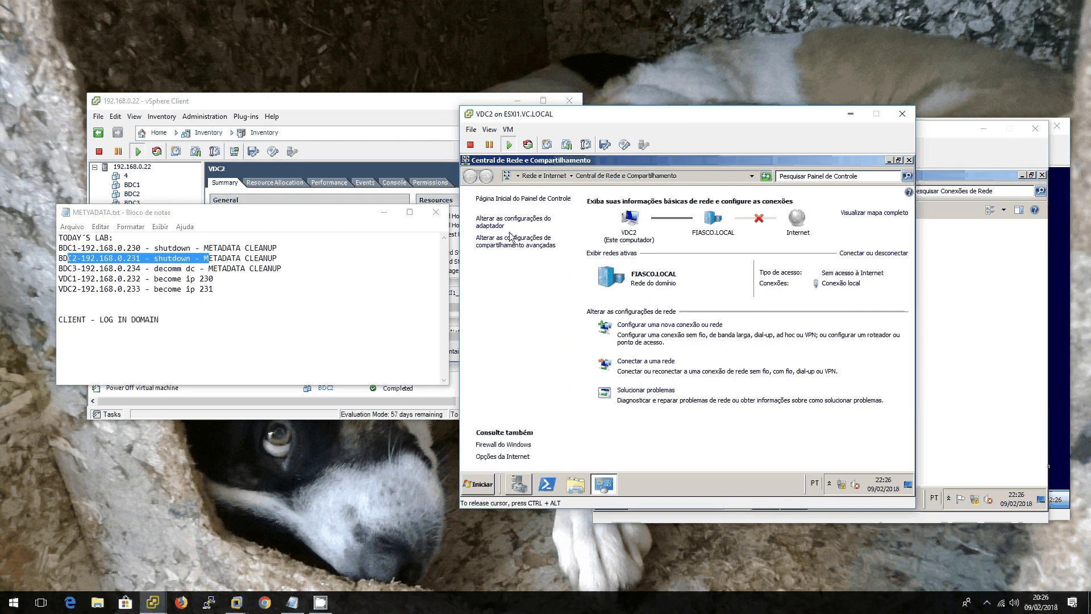
left_click(512, 221)
right_click(521, 224)
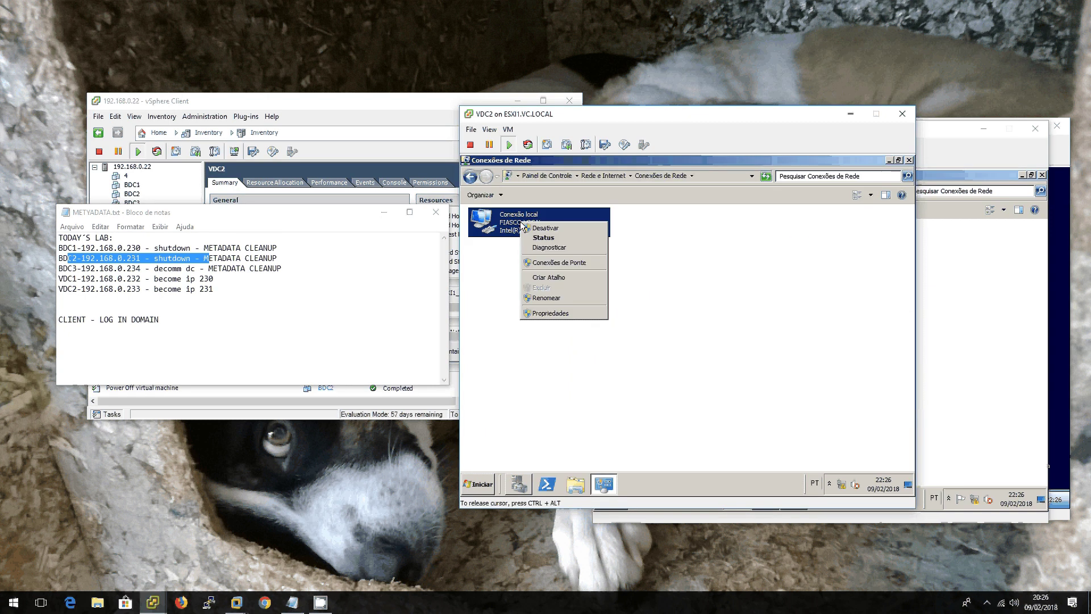
left_click(550, 313)
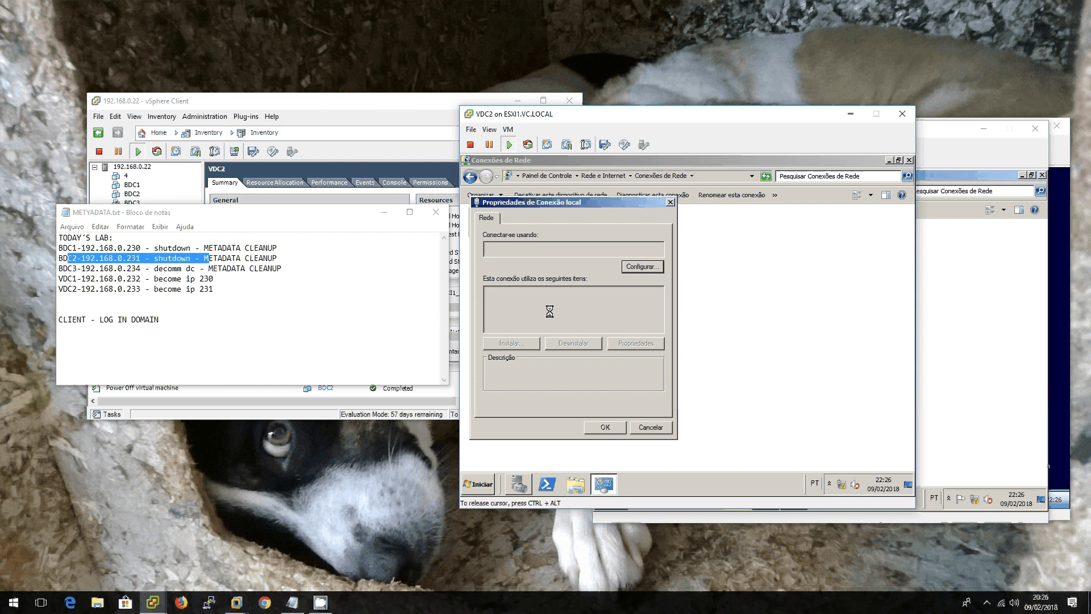
double_click(560, 291)
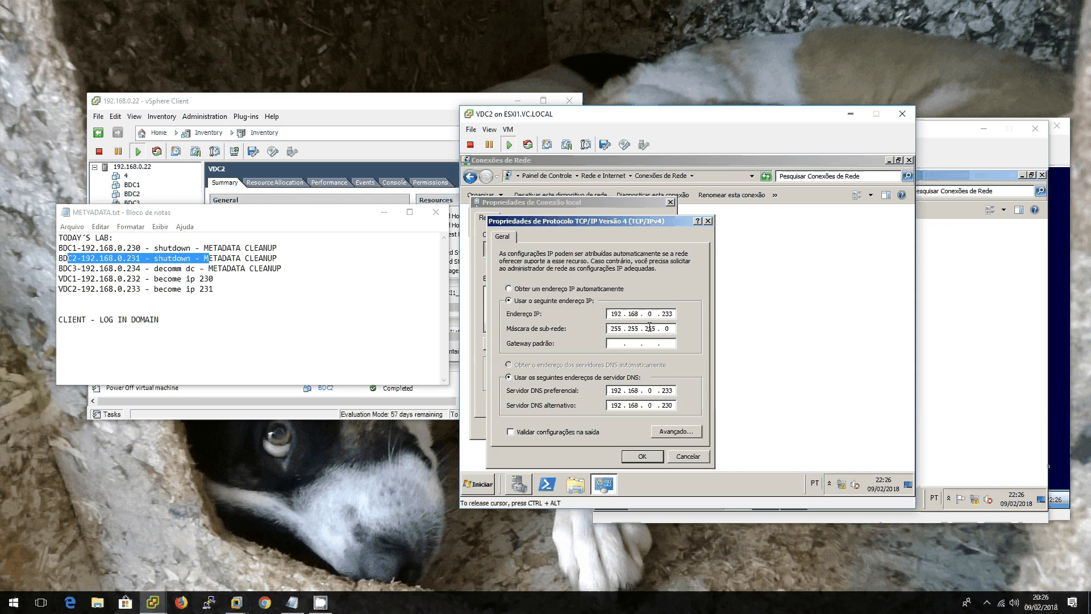
Step: Set the IP address and preferred DNS to 192.168.0.231 and apply
left_click_drag(670, 314, 687, 313)
type("1")
left_click_drag(661, 390, 678, 391)
type("231")
left_click_drag(670, 405, 678, 411)
left_click(642, 456)
left_click(615, 427)
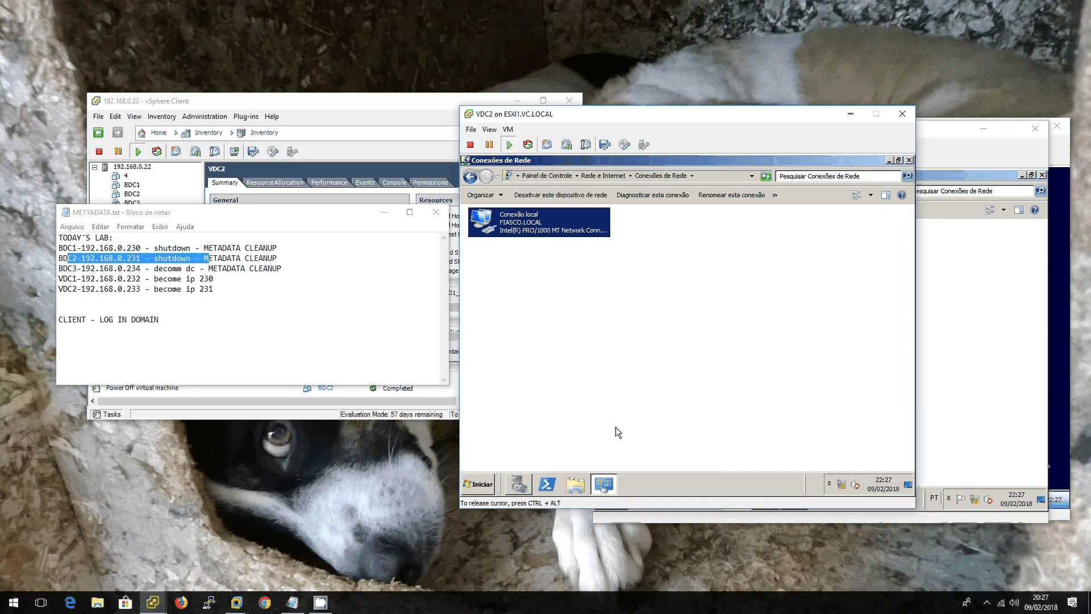
left_click(615, 427)
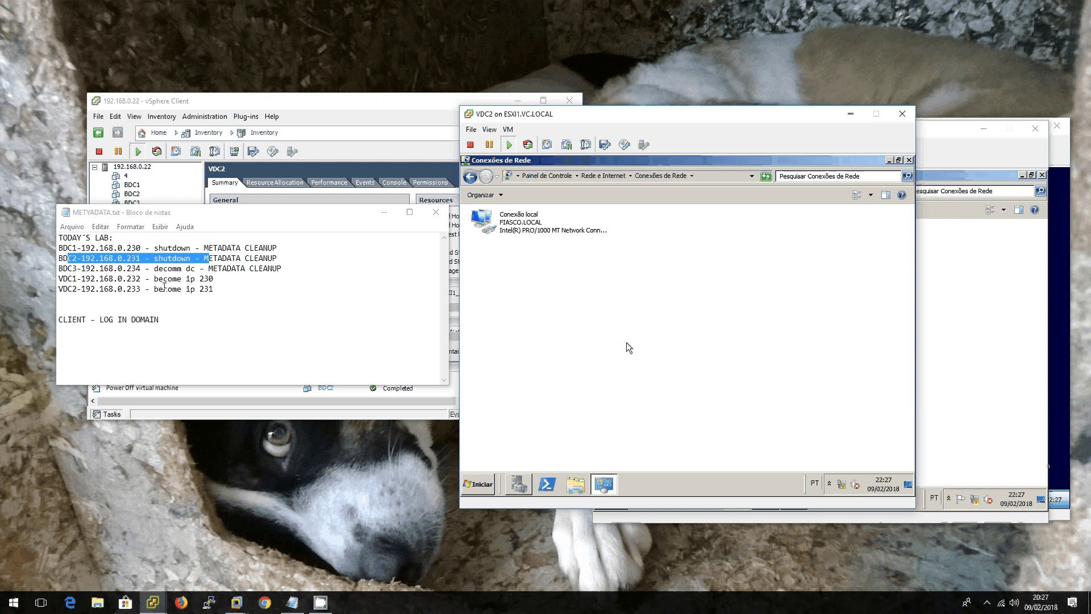
left_click_drag(59, 277, 214, 289)
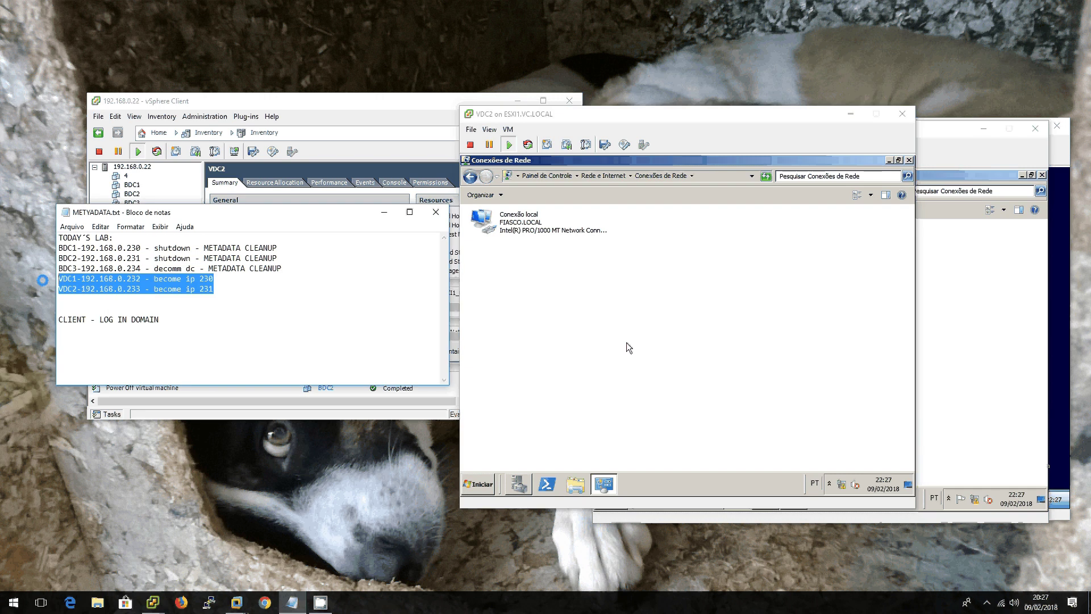
left_click_drag(277, 258, 58, 249)
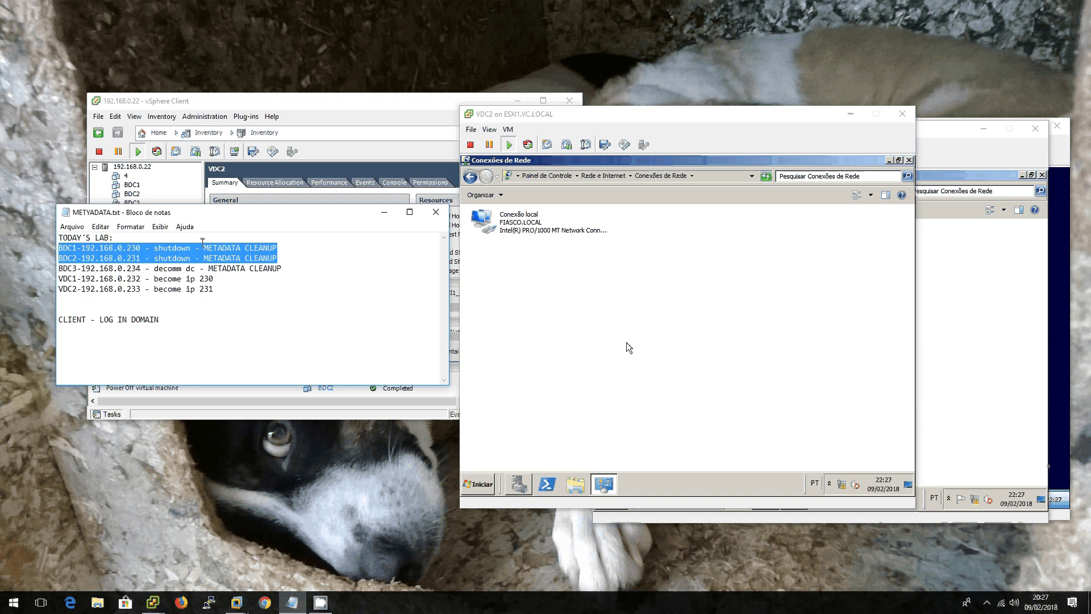
left_click_drag(218, 248, 314, 249)
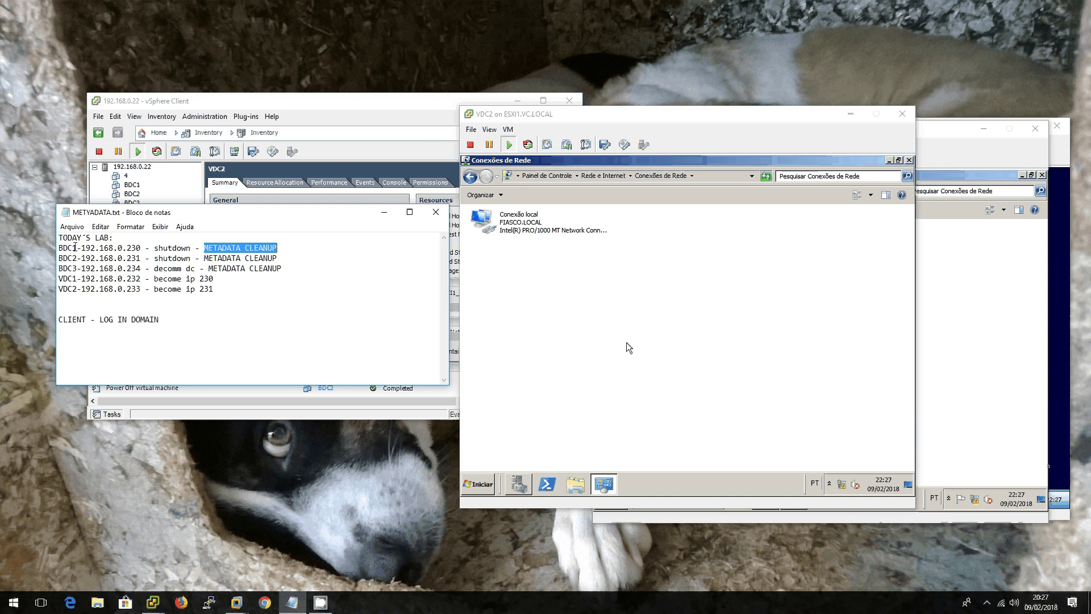
left_click(75, 248)
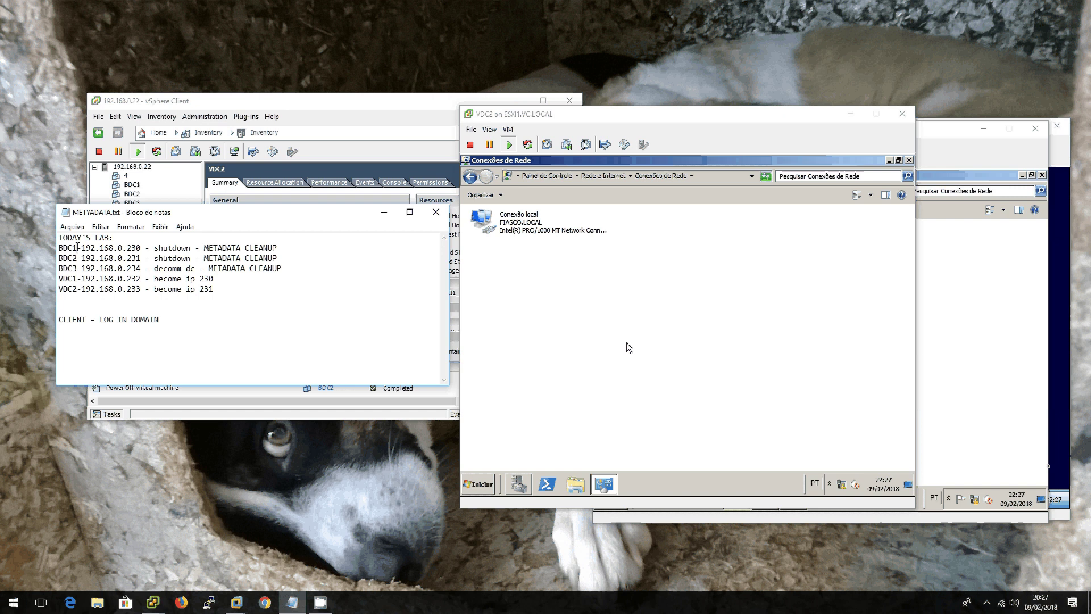
left_click_drag(78, 248, 57, 248)
left_click_drag(77, 259, 52, 262)
left_click(559, 392)
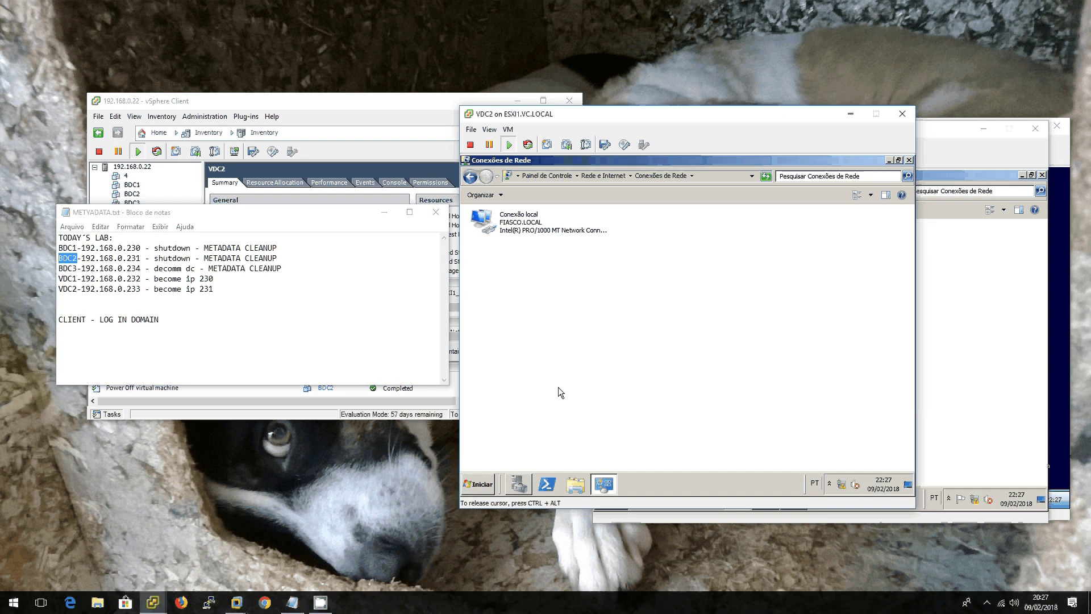
Step: Launch DNS Manager on VDC2 and open Zonas de pesquisa direta > _msdcs.FIASCO.LOCAL
left_click(481, 486)
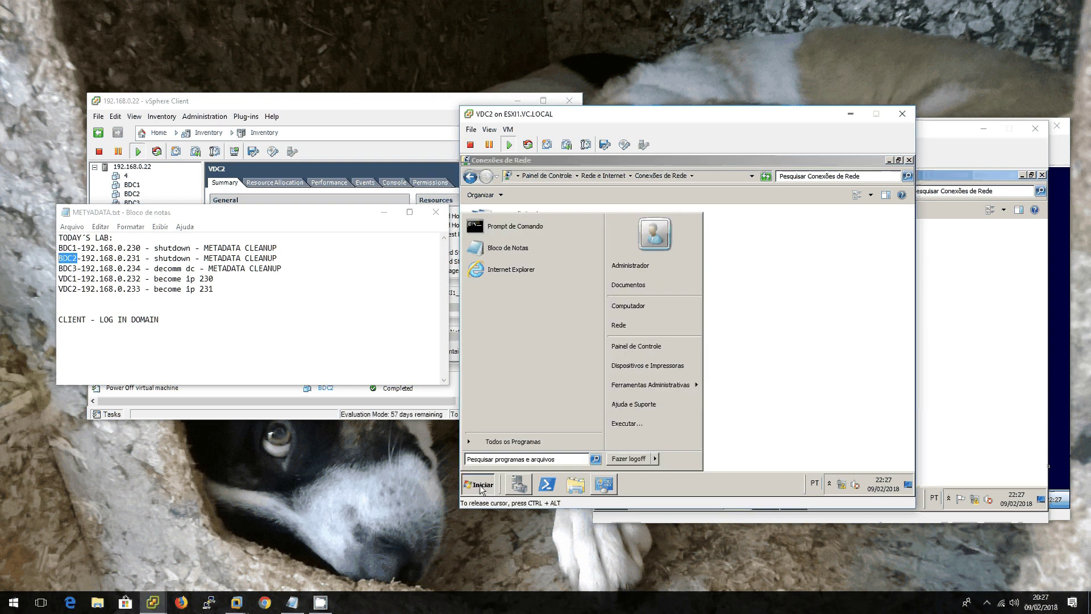
left_click(480, 486)
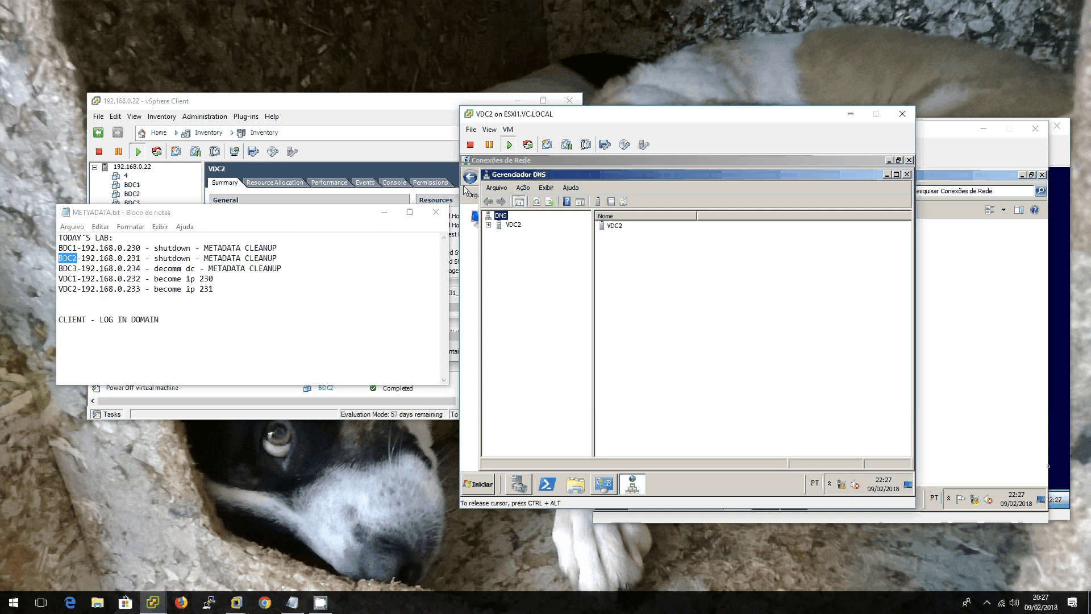
double_click(513, 224)
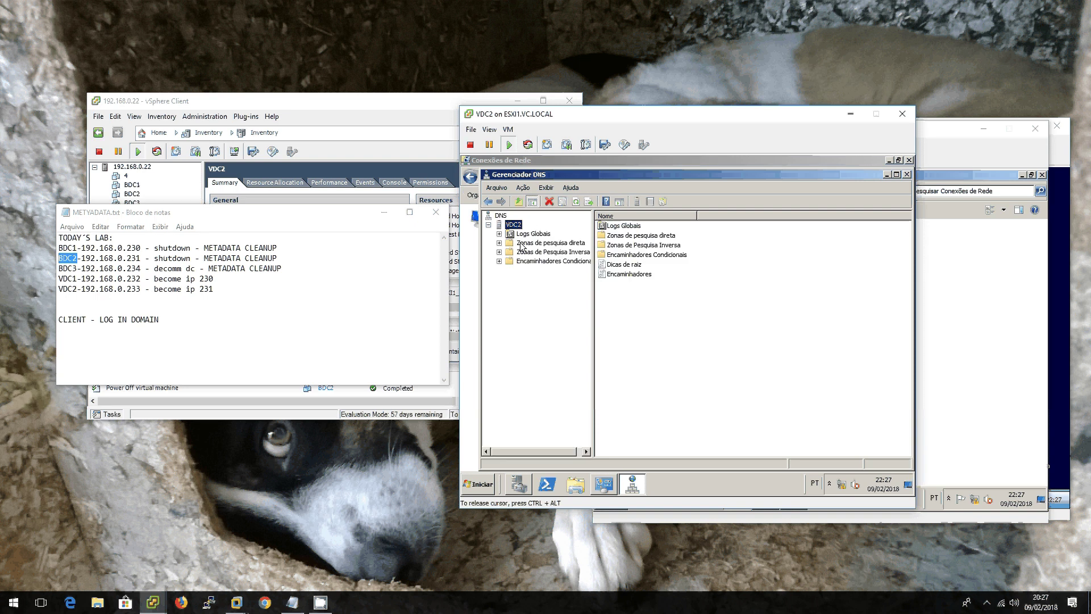
double_click(550, 243)
double_click(558, 252)
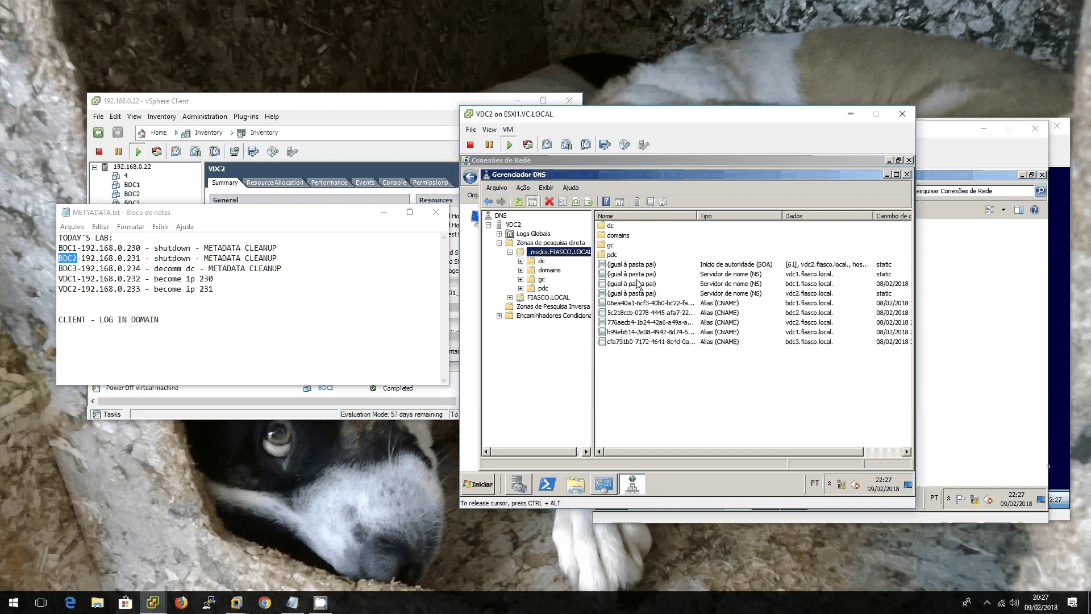
Step: Inspect the zone's records, widening the columns to reveal timestamps and checking the SOA record
left_click(534, 286)
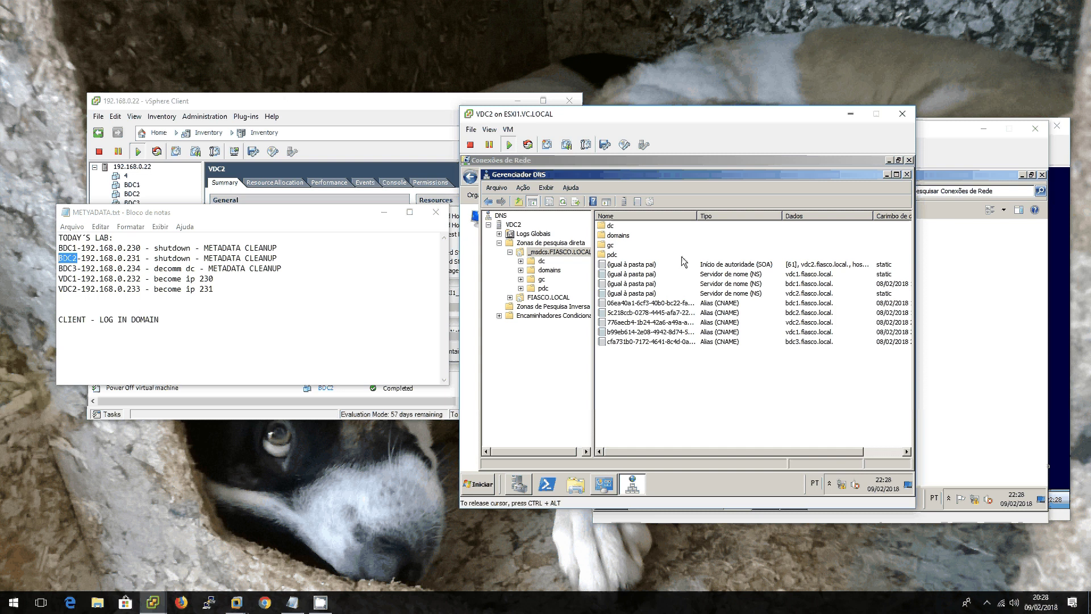
left_click_drag(696, 216, 661, 216)
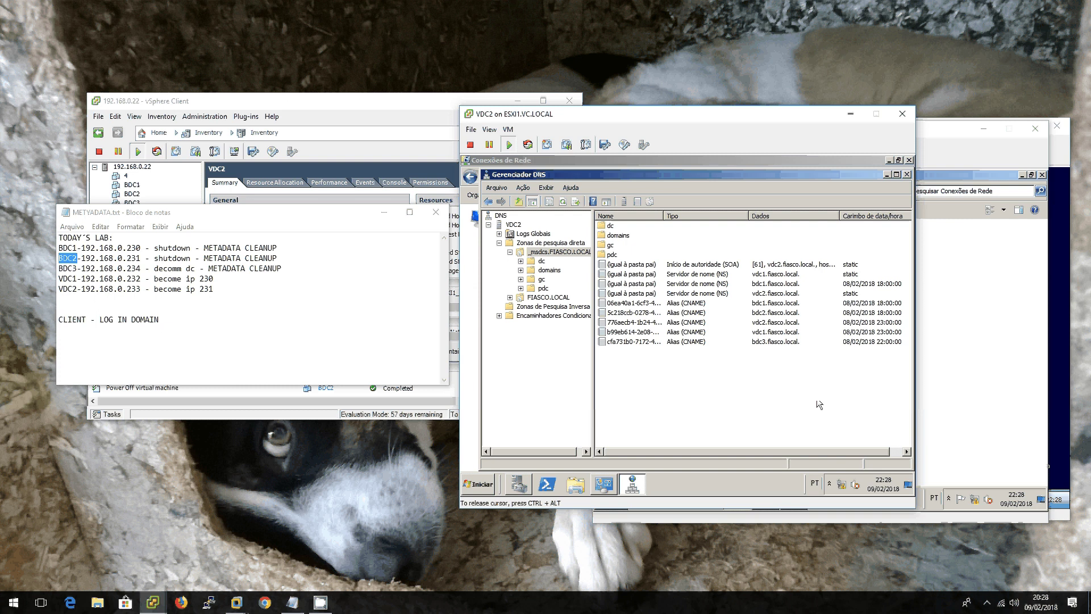
left_click(695, 264)
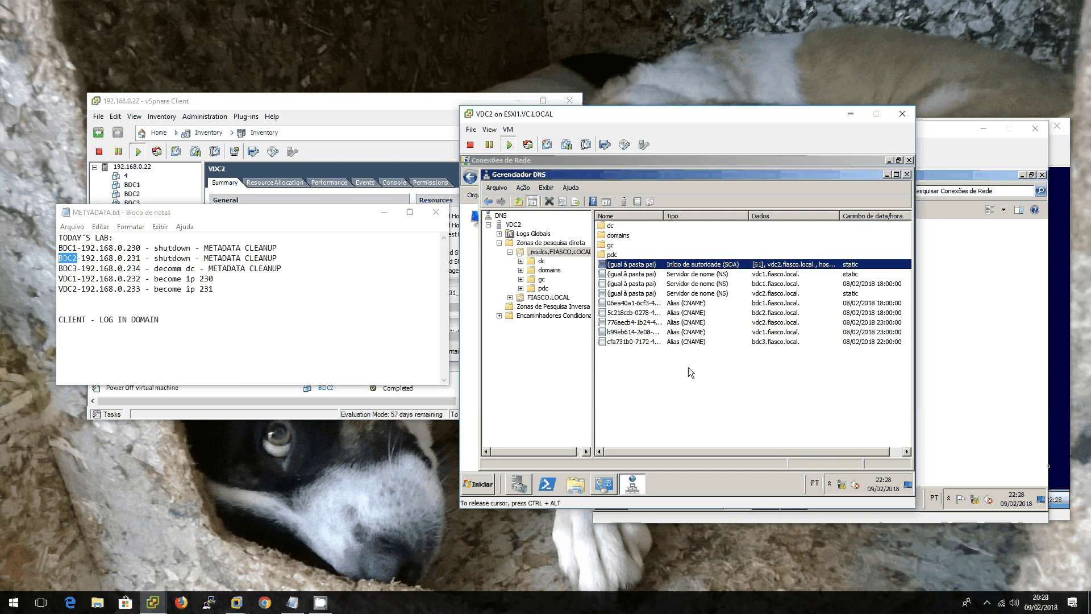
left_click(687, 372)
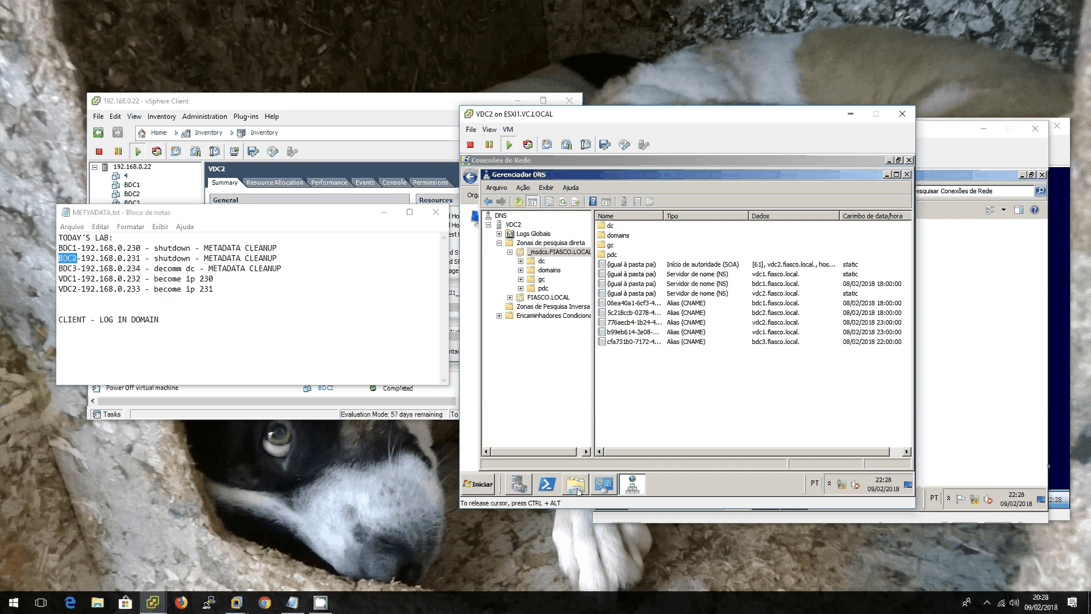
Step: From an administrator Command Prompt on VDC2, run dsa.msc after correcting a mistyped first attempt
left_click(479, 485)
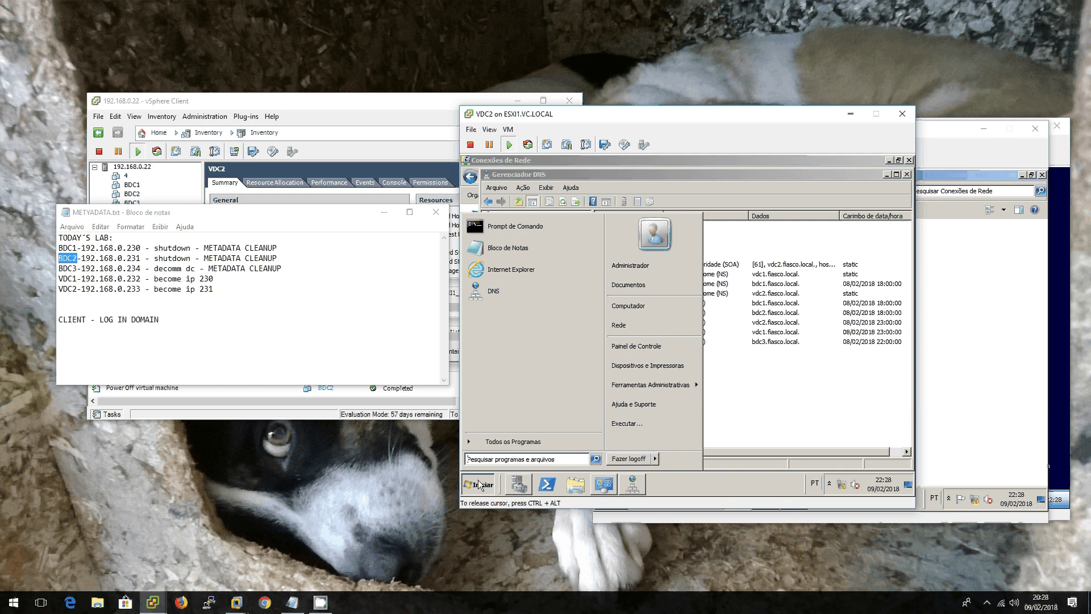
left_click(536, 230)
type("d")
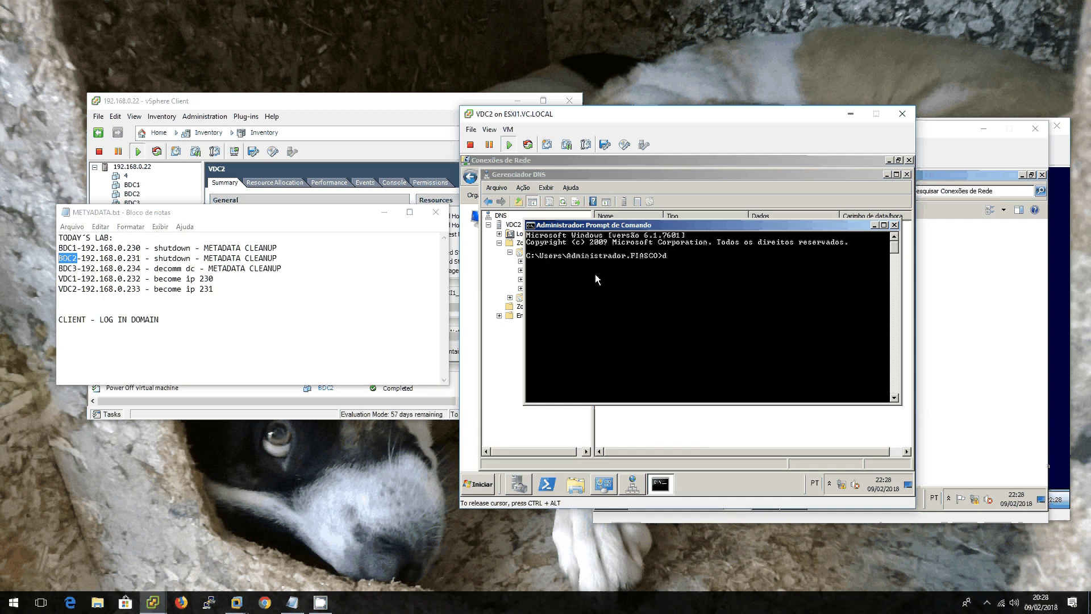
type("sa.m.sc")
key("Return")
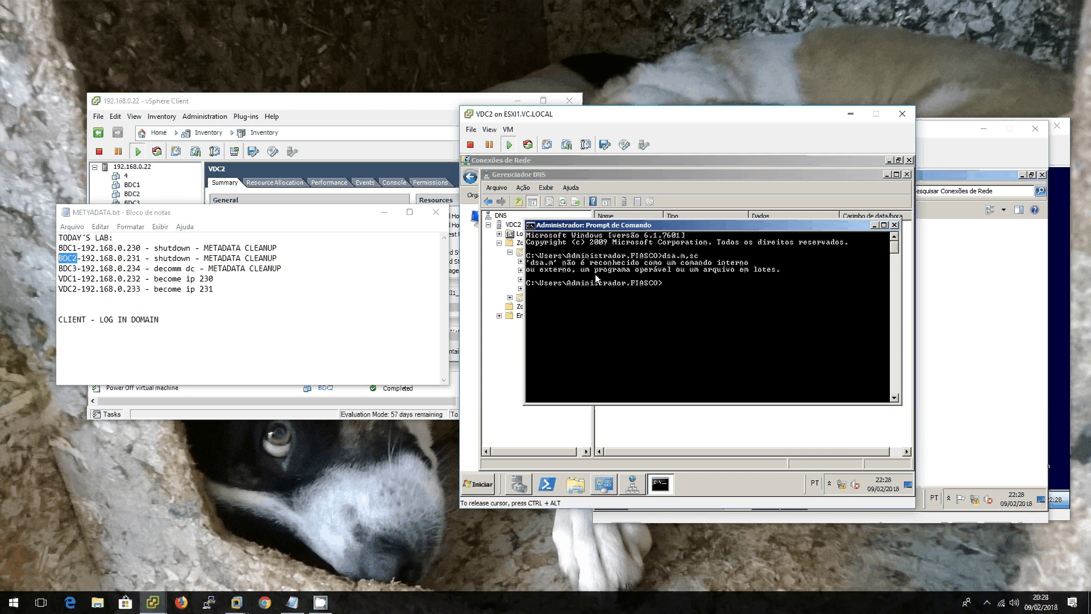
type("dsa.msc")
key("Return")
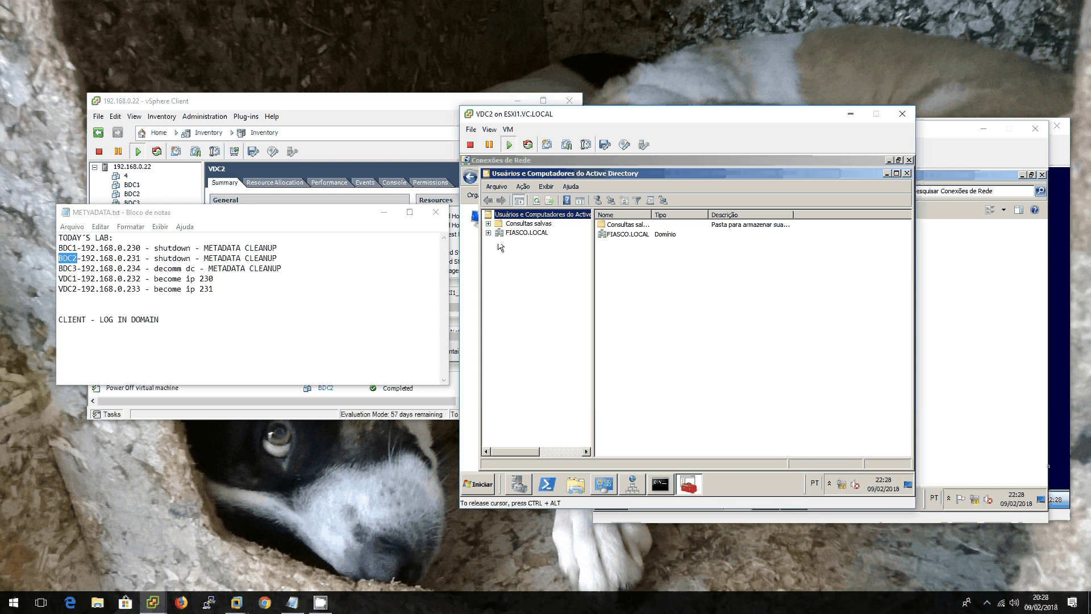
Step: Expand FIASCO.LOCAL and select Domain Controllers, listing BDC1, BDC2, BDC3, VDC1 and VDC2
left_click(519, 235)
double_click(519, 234)
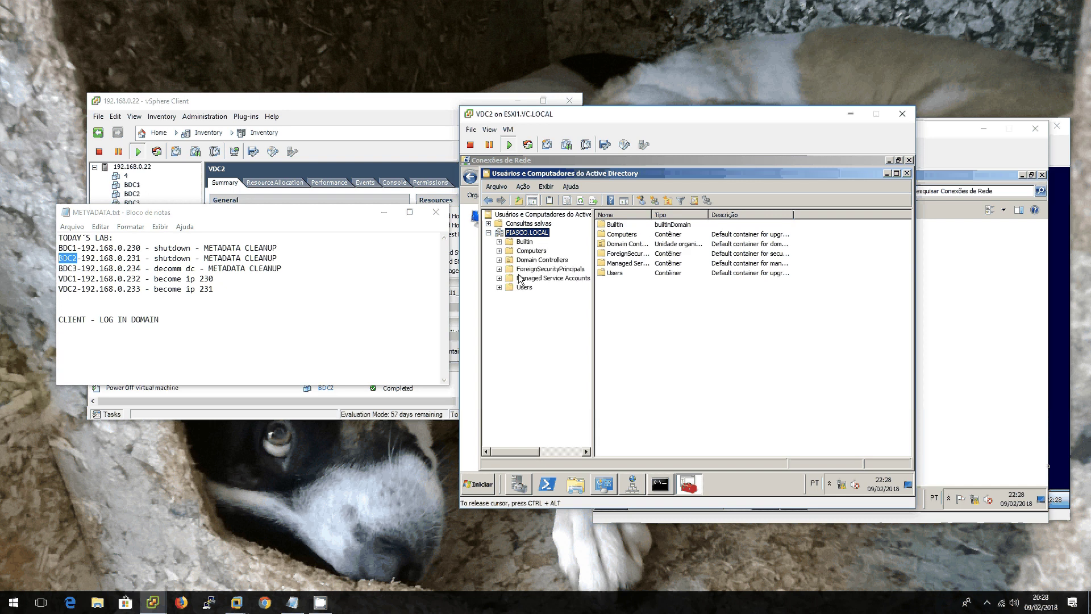
left_click_drag(531, 250, 533, 264)
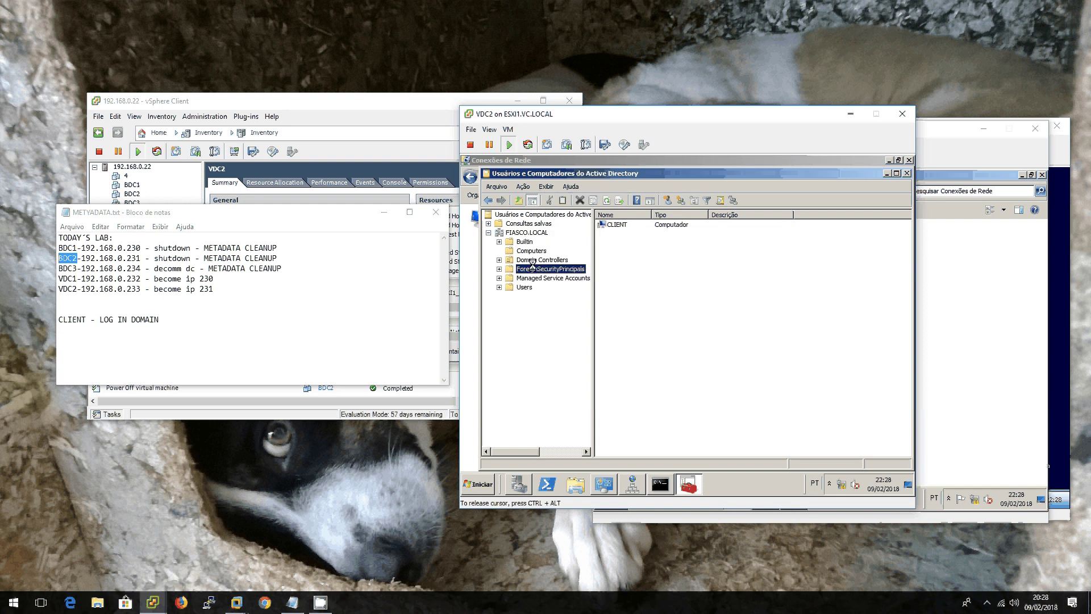
left_click(532, 260)
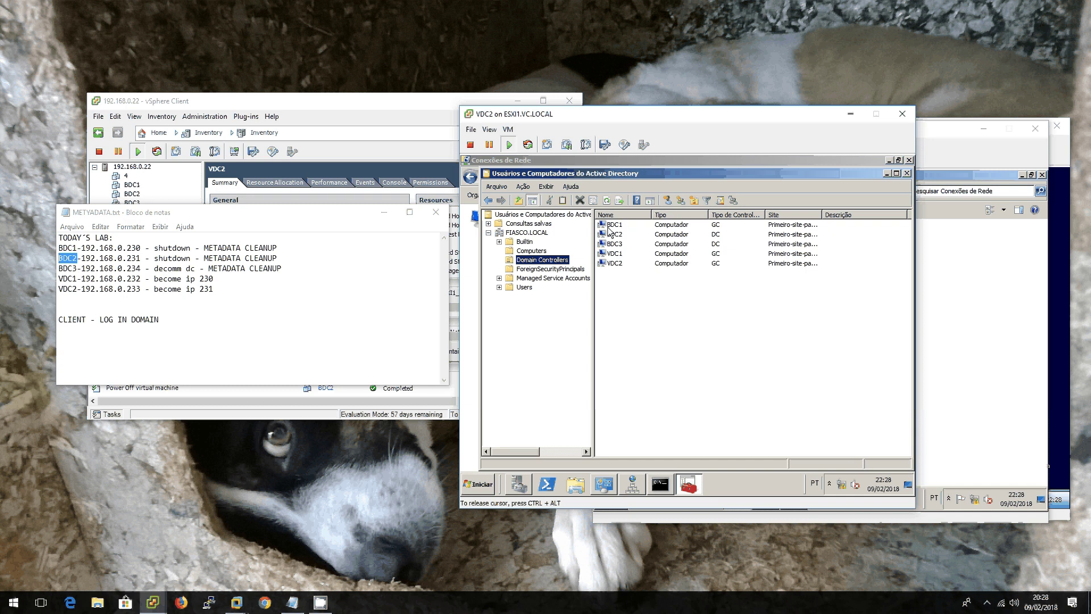
Step: Delete BDC1 as a permanently offline domain controller, confirming removal of the global catalog
right_click(608, 227)
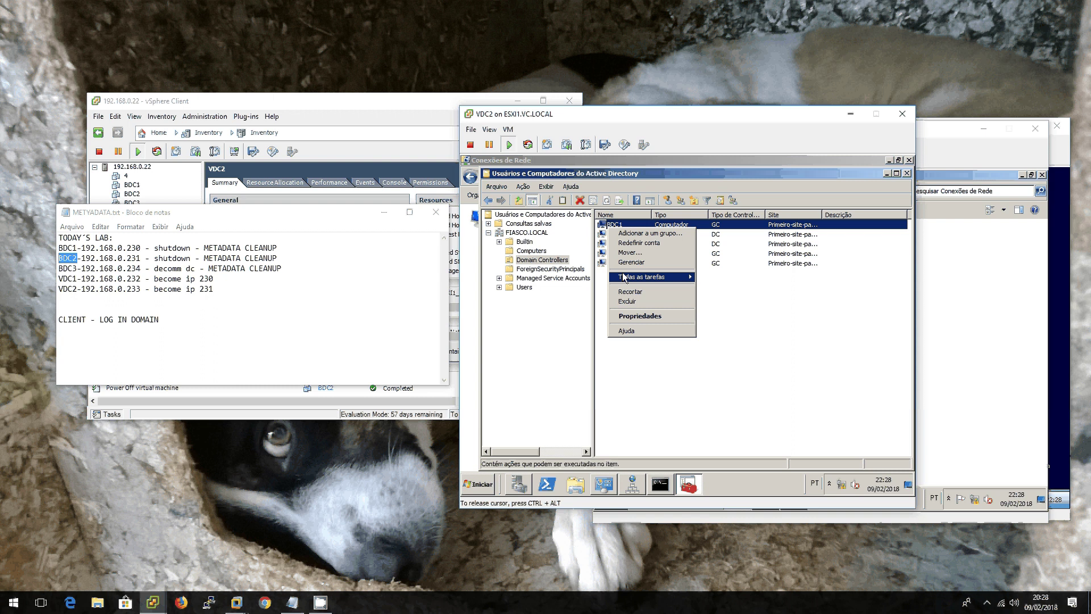
left_click(636, 301)
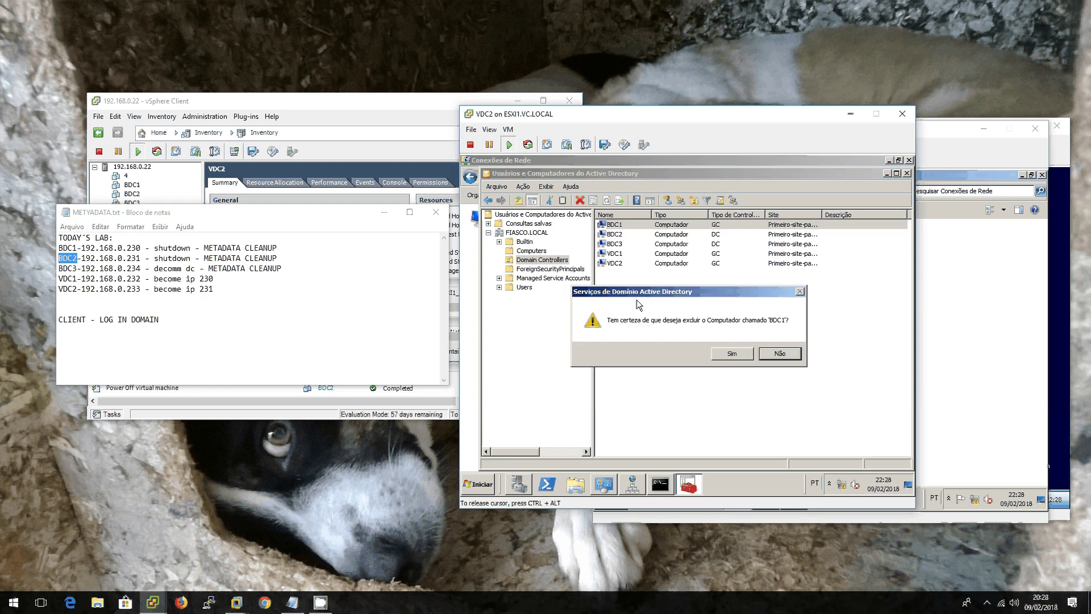
left_click(732, 354)
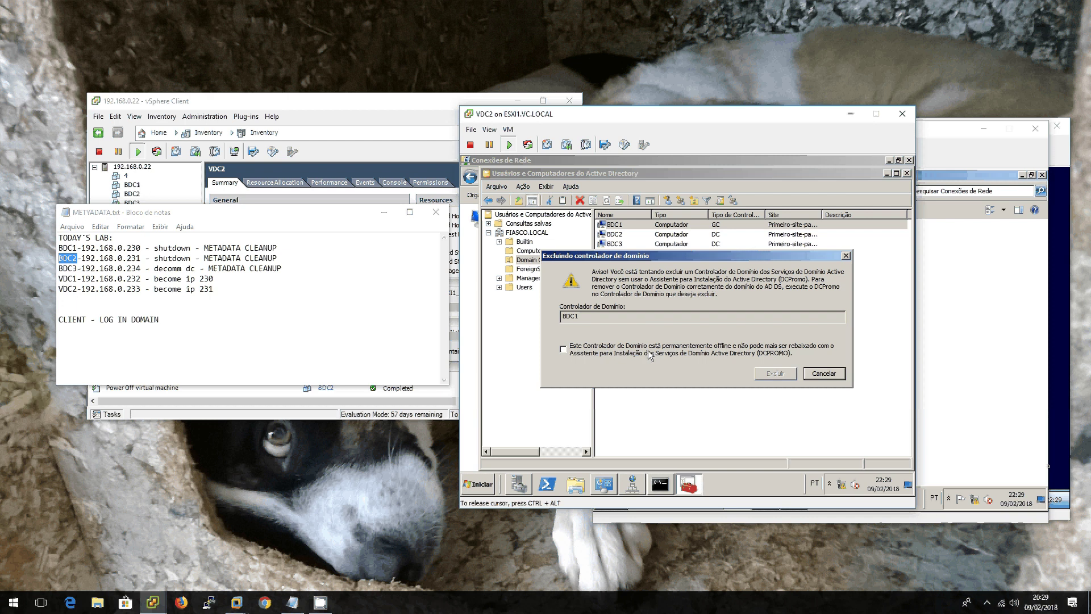
left_click(564, 350)
left_click(775, 373)
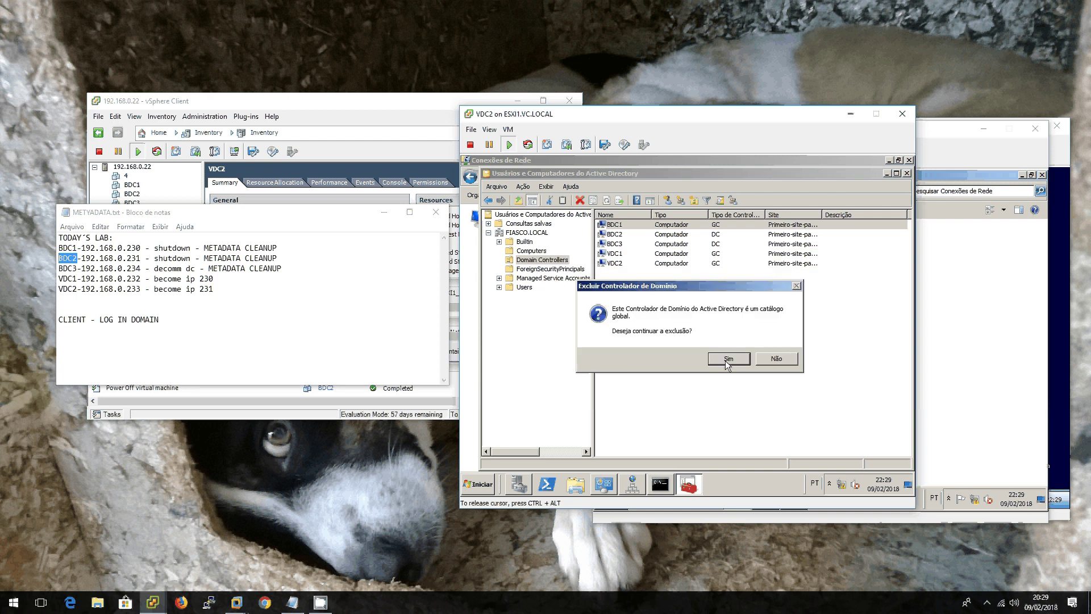
left_click(728, 359)
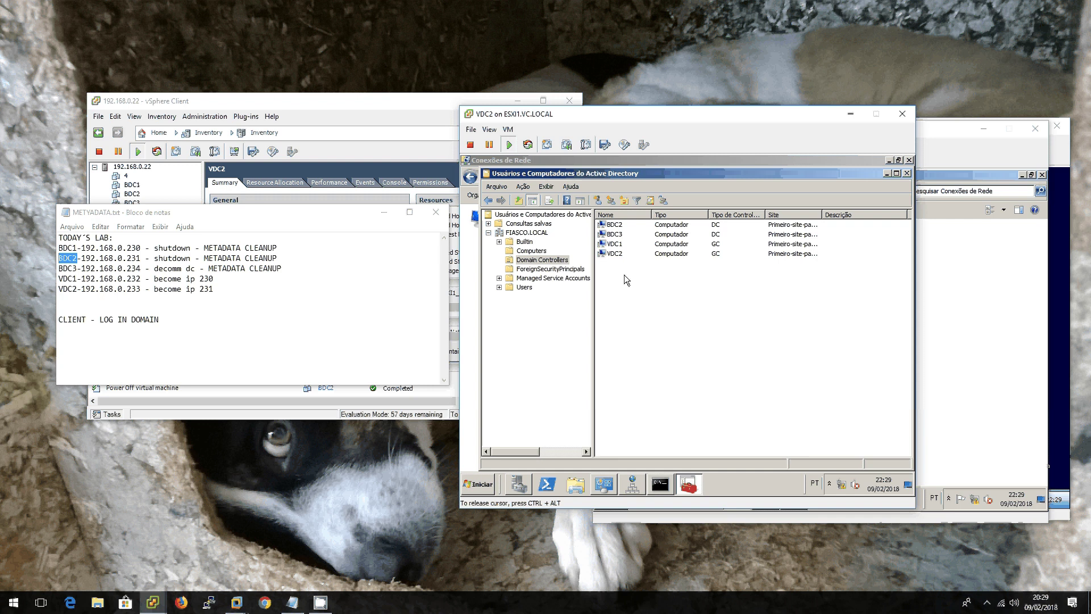
Step: Delete BDC2 as a permanently offline domain controller, leaving BDC3, VDC1 and VDC2
right_click(624, 225)
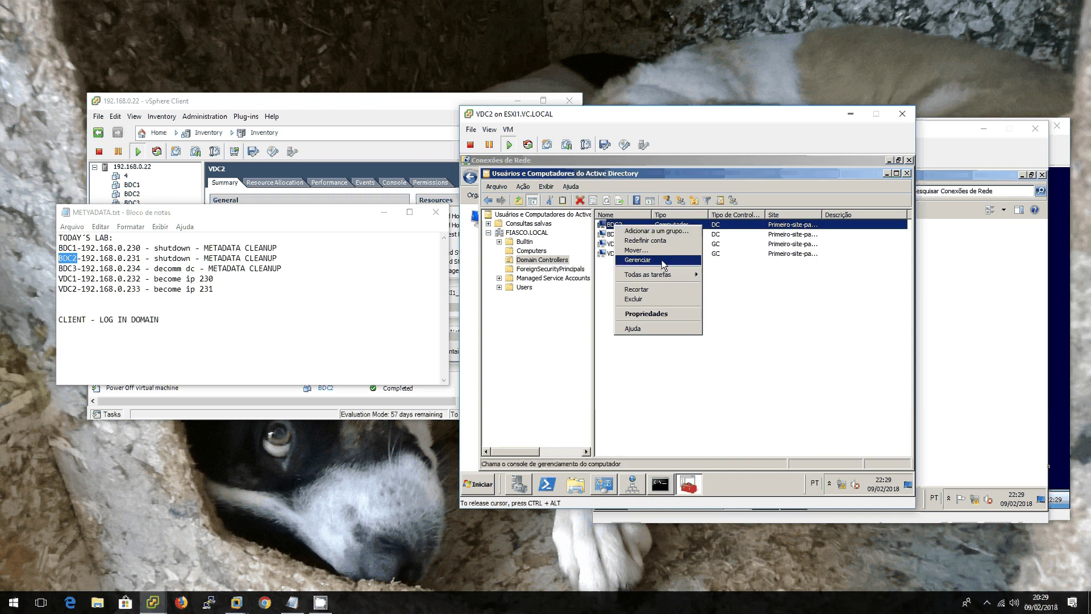
left_click(677, 299)
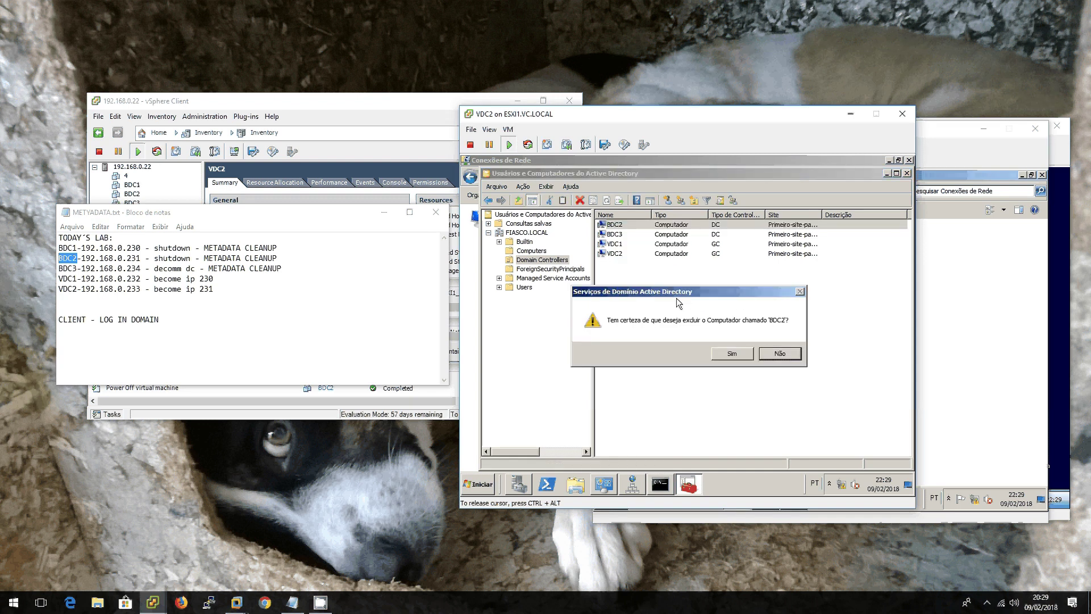
left_click(732, 353)
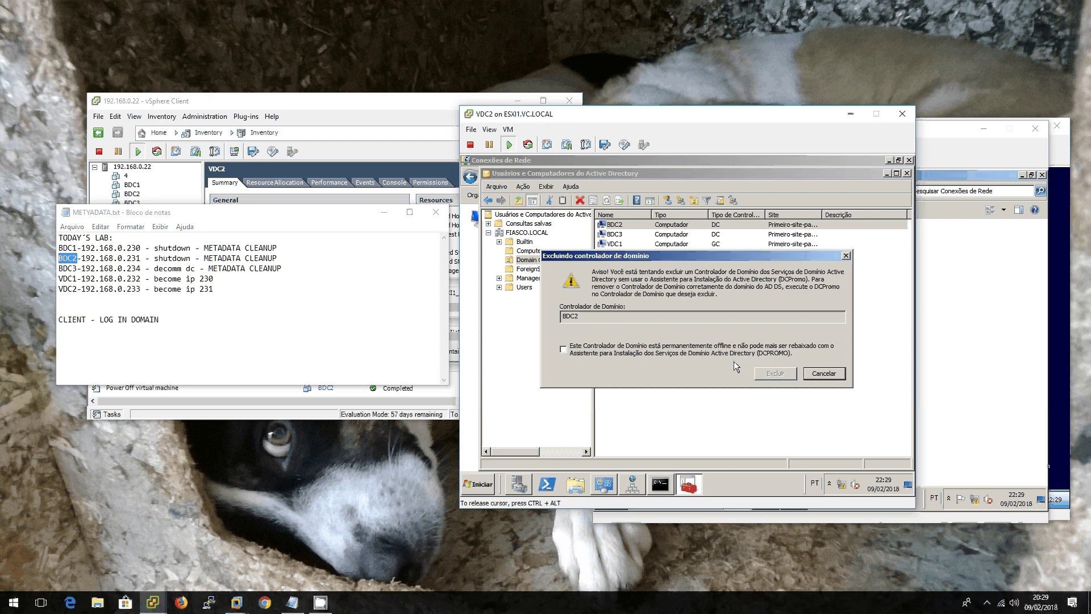
left_click(734, 355)
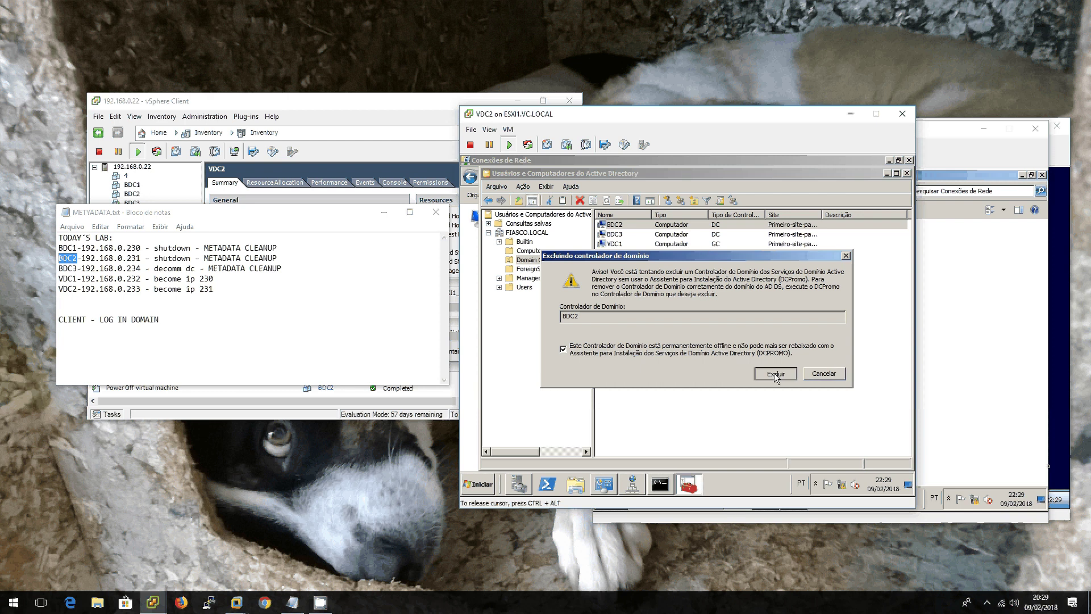
left_click(775, 374)
right_click(613, 226)
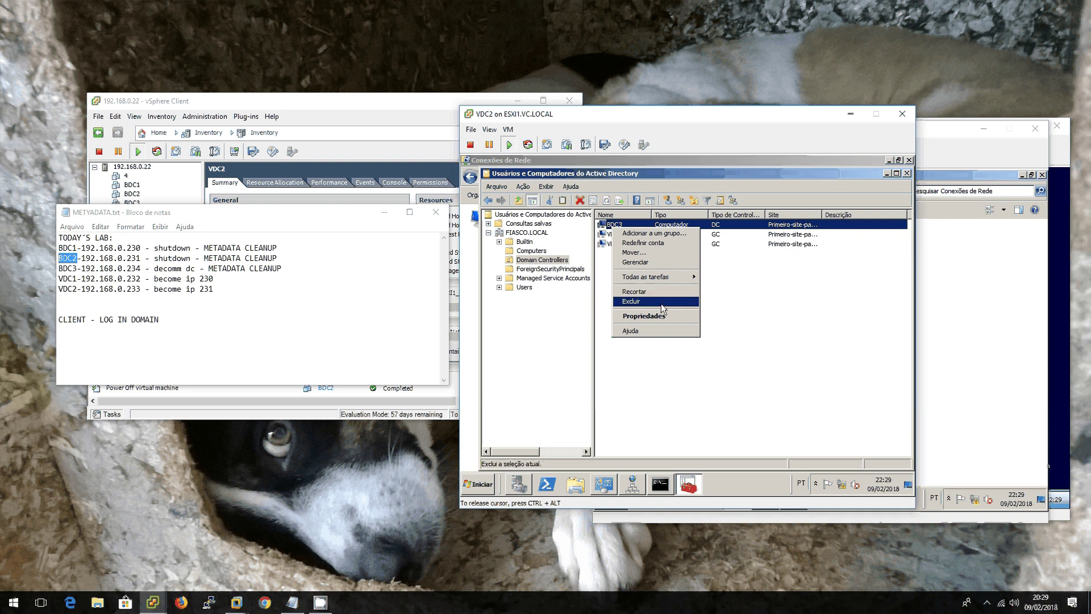
left_click(768, 289)
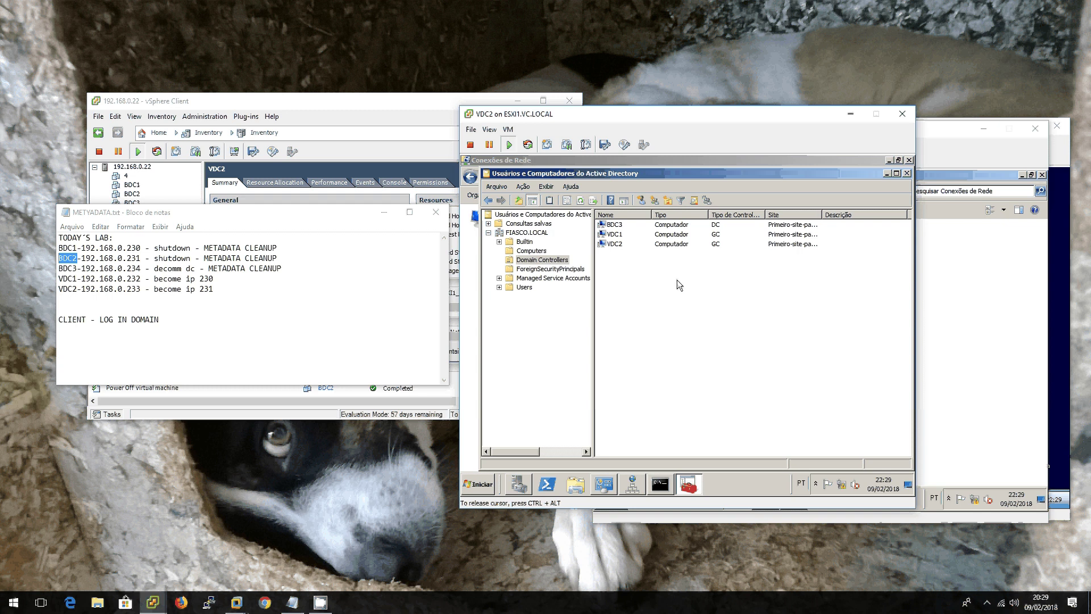
Step: Delete BDC3 as permanently offline, accepting the transfer of its FSMO roles to VDC2
right_click(620, 226)
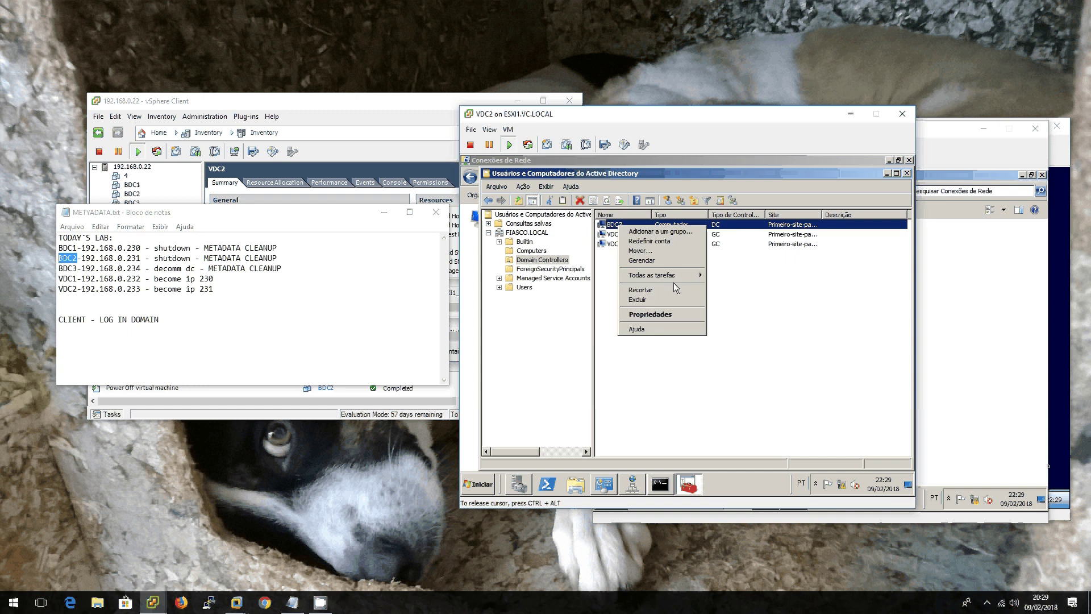
left_click(666, 302)
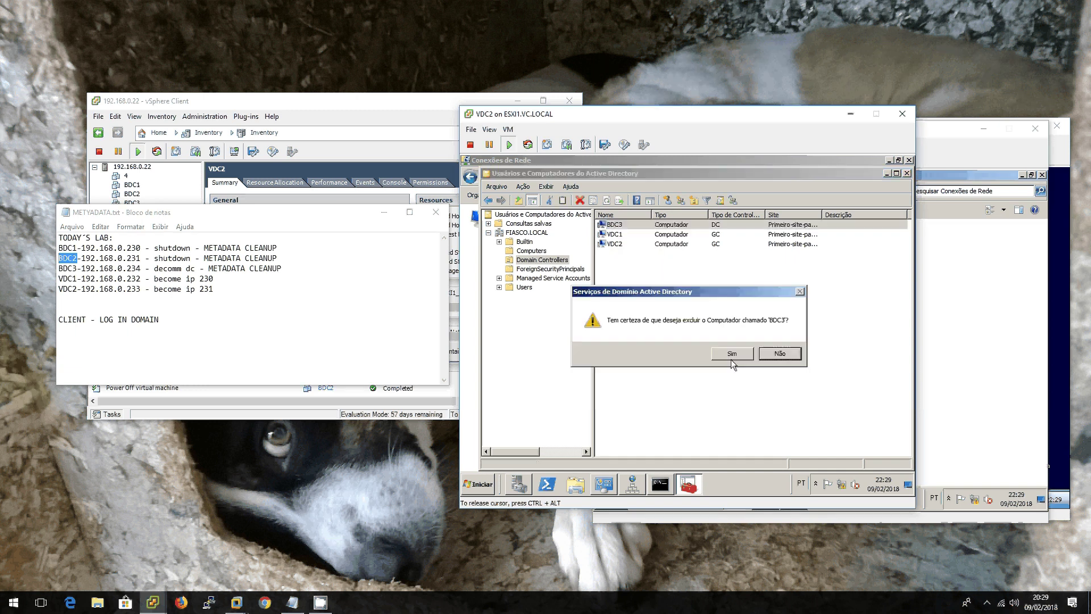
left_click(731, 354)
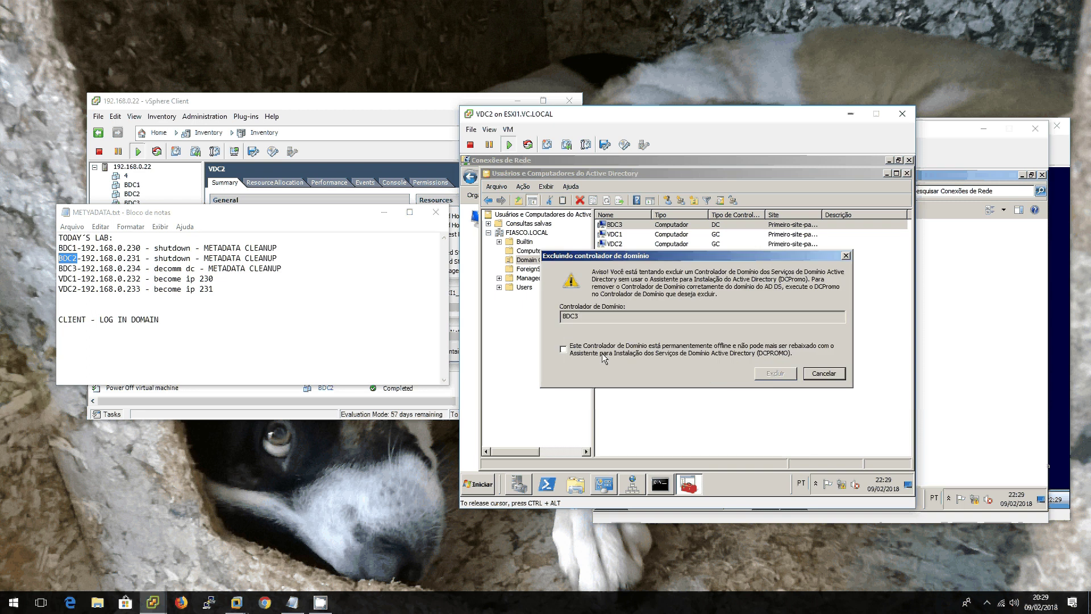
left_click(675, 353)
left_click(775, 373)
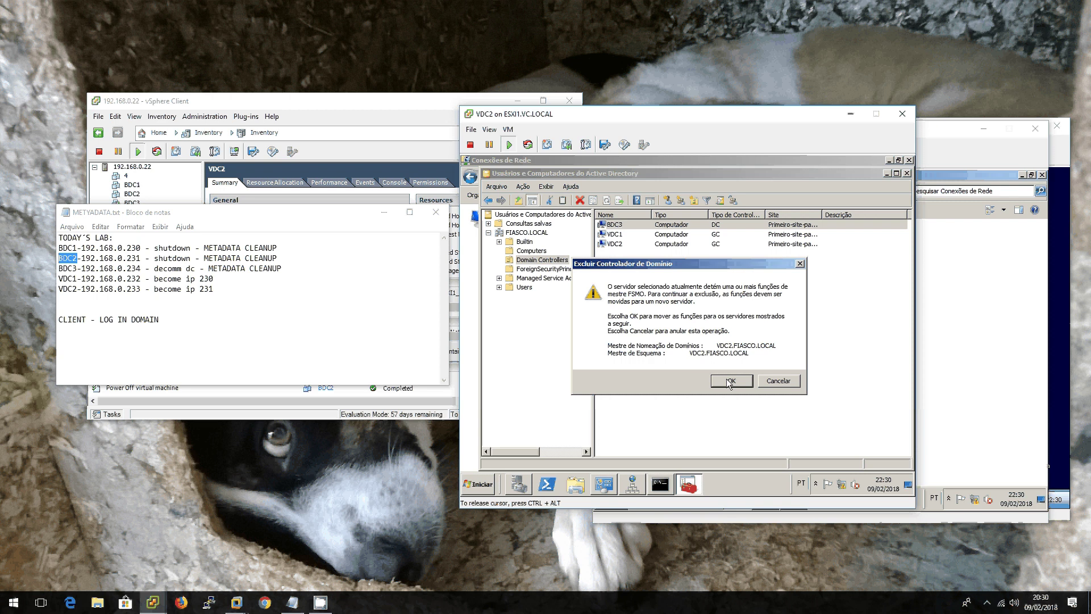
left_click(730, 383)
left_click(731, 381)
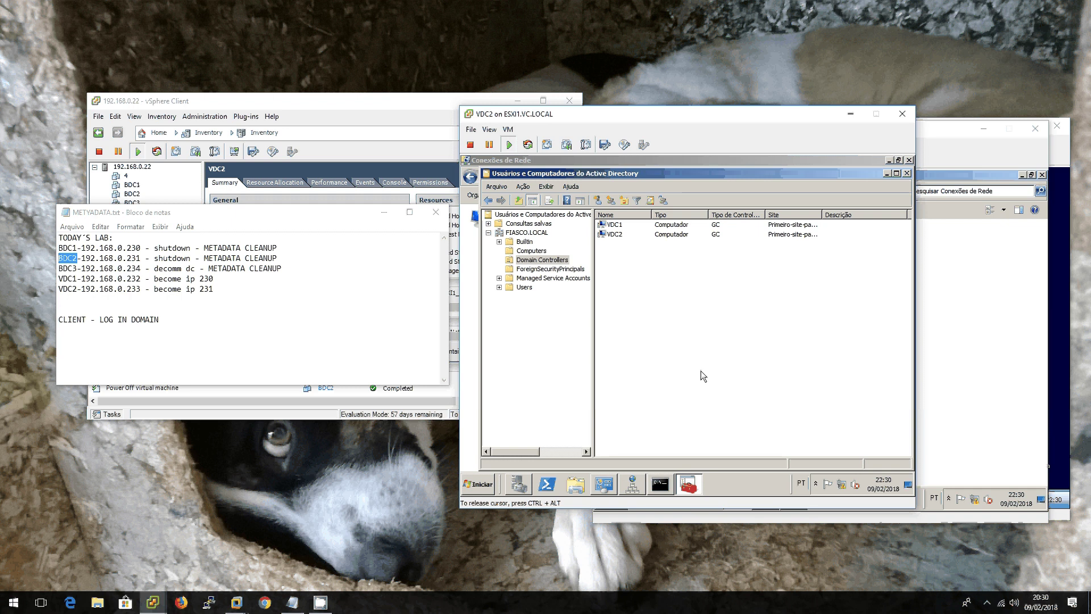
Step: On the CLIENT console, rerun ping fiasco.local -t and stop it after replies arrive
key("ctrl+alt")
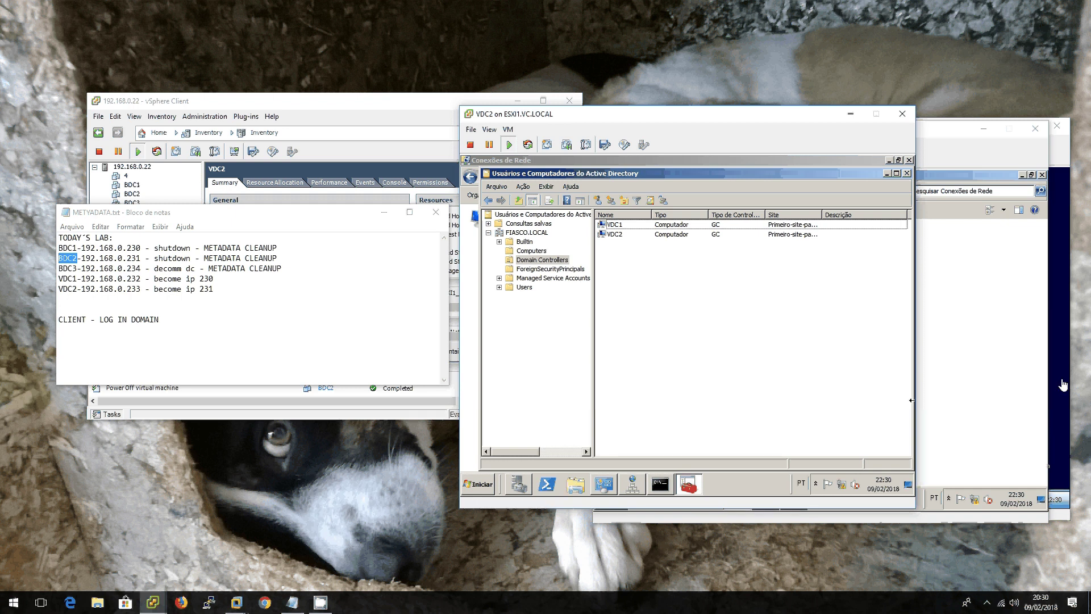
left_click(1062, 385)
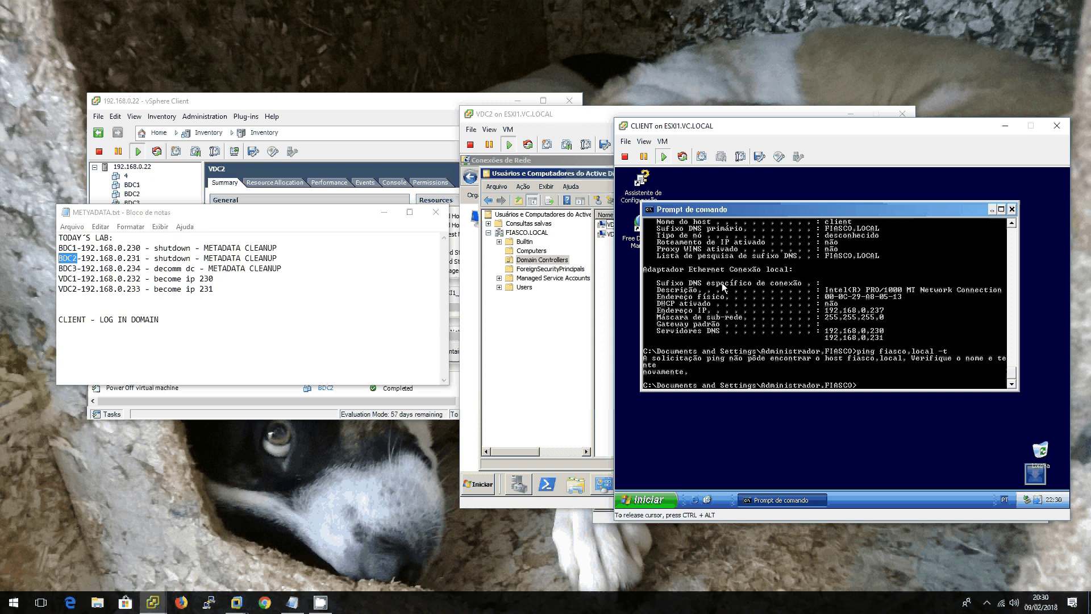
key("Up")
key("Return")
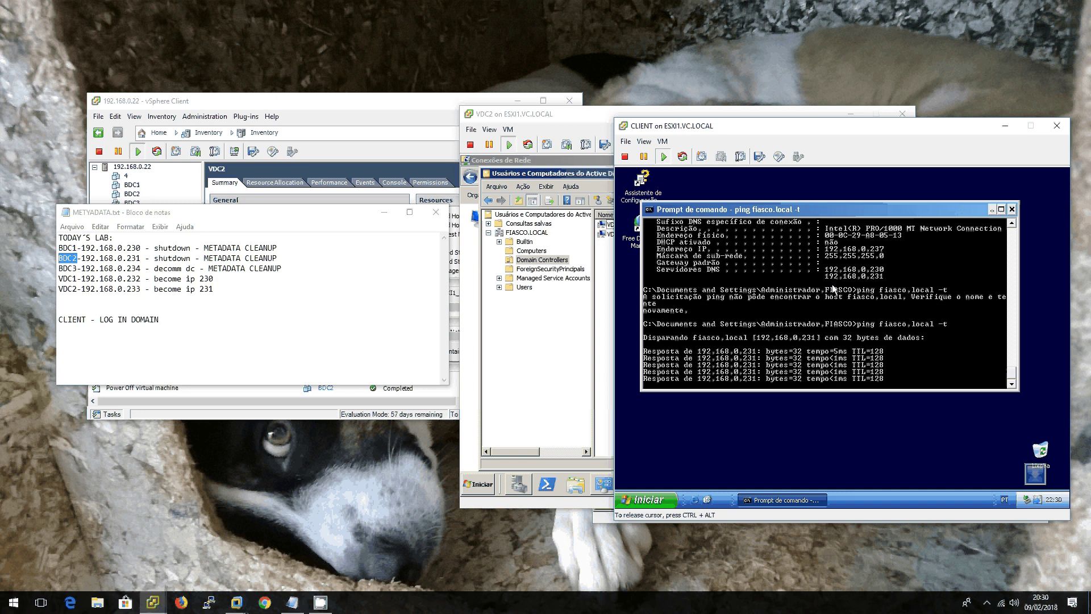
key("ctrl+c")
Step: Force an immediate restart of the client with shutdown -r -f -t 1
key("ctrl+x")
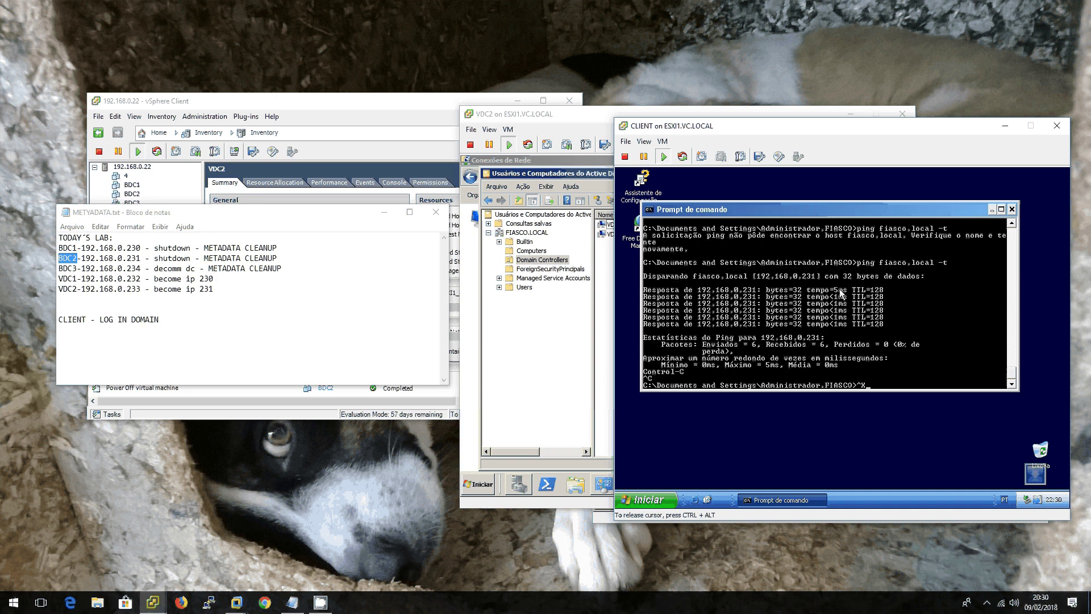
key("BackSpace")
type("shut")
type("doen")
type(" -r -f")
type(" -t 1")
key("Return")
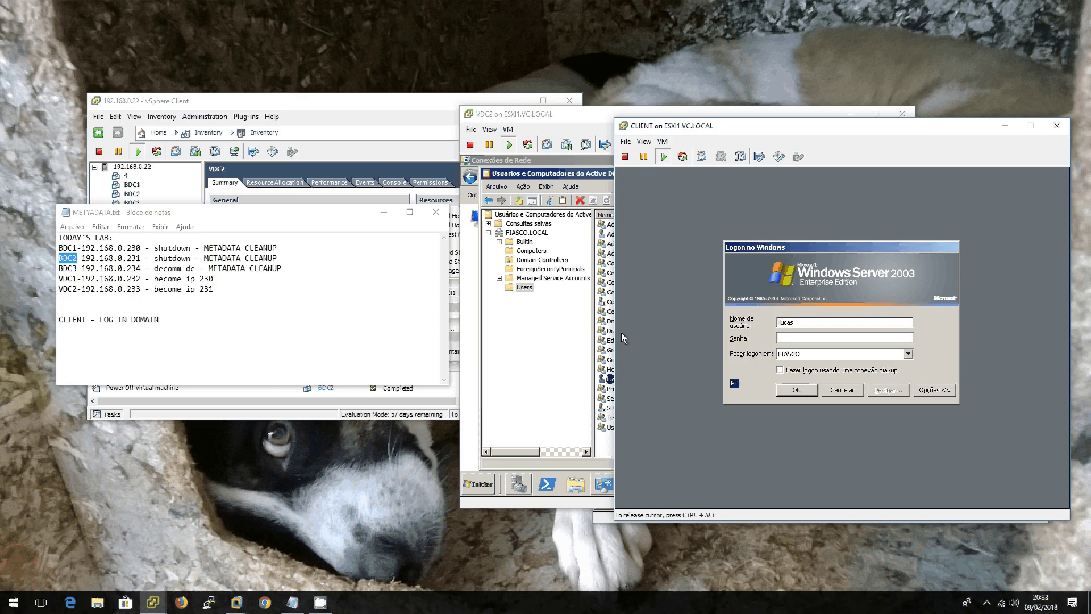
Step: Submit the logon with the original account's password and dismiss the failure message
type("Passw")
key("Return")
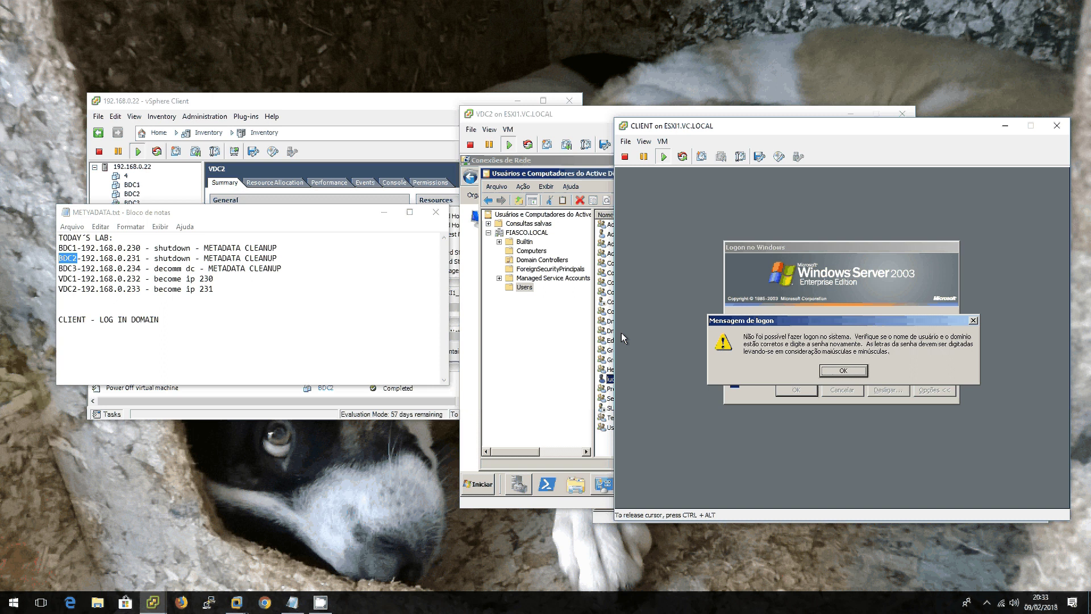
key("Return")
Step: Change the user name to Administrator, enter its password, retry the logon and dismiss the failure
key("Tab")
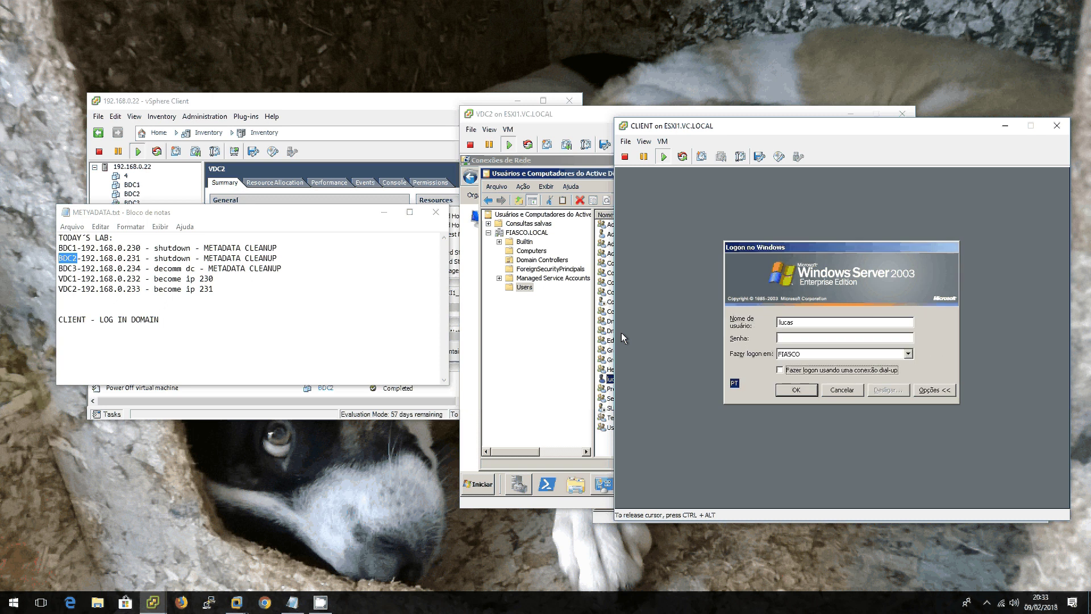
key("Tab")
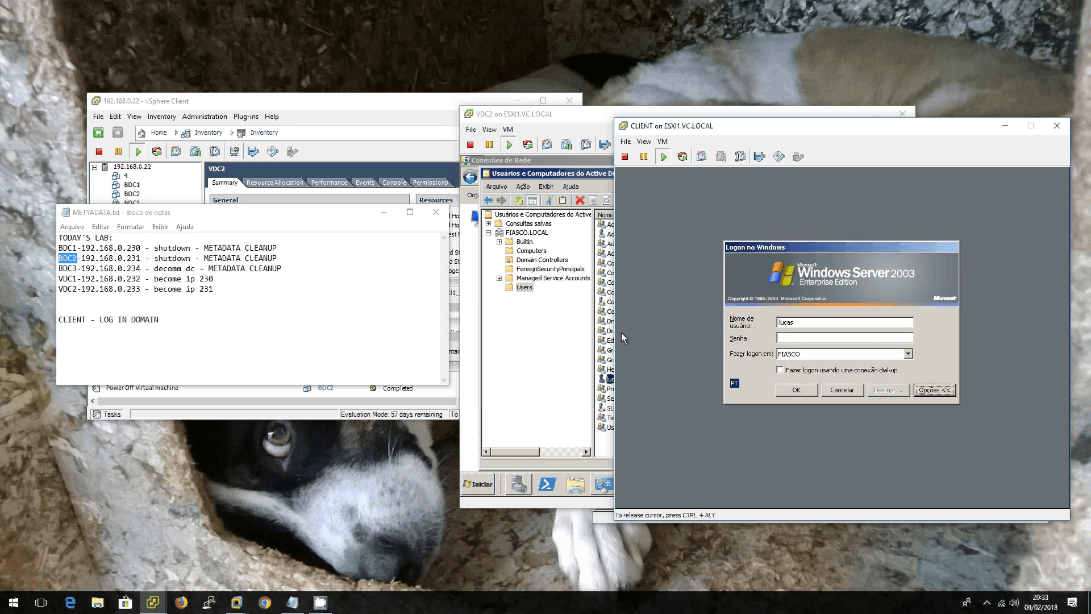
key("Tab")
type("A")
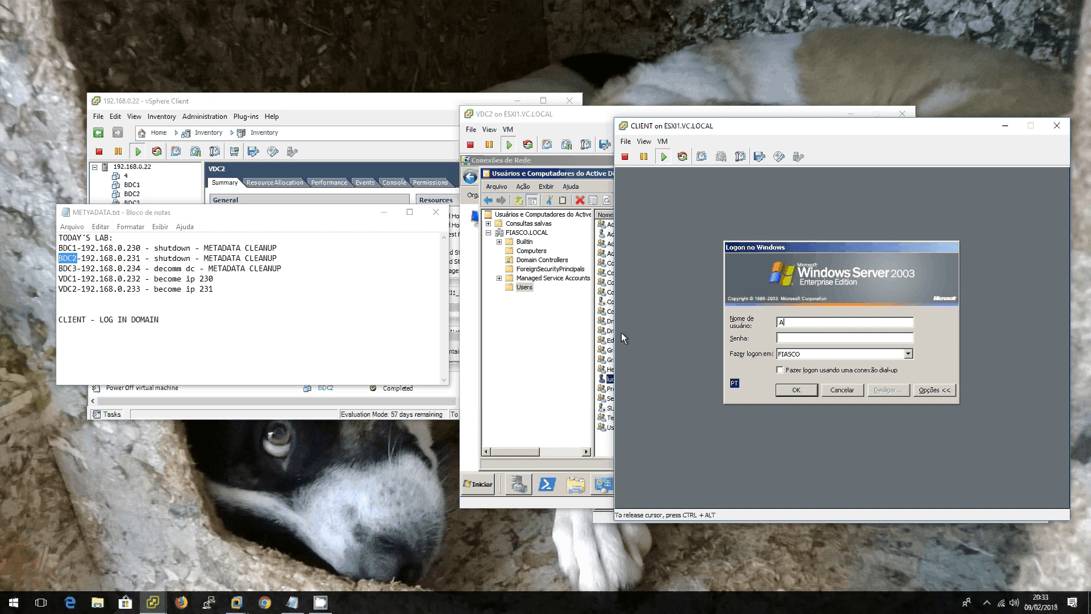
type("dministrator")
type("••••••")
key("Return")
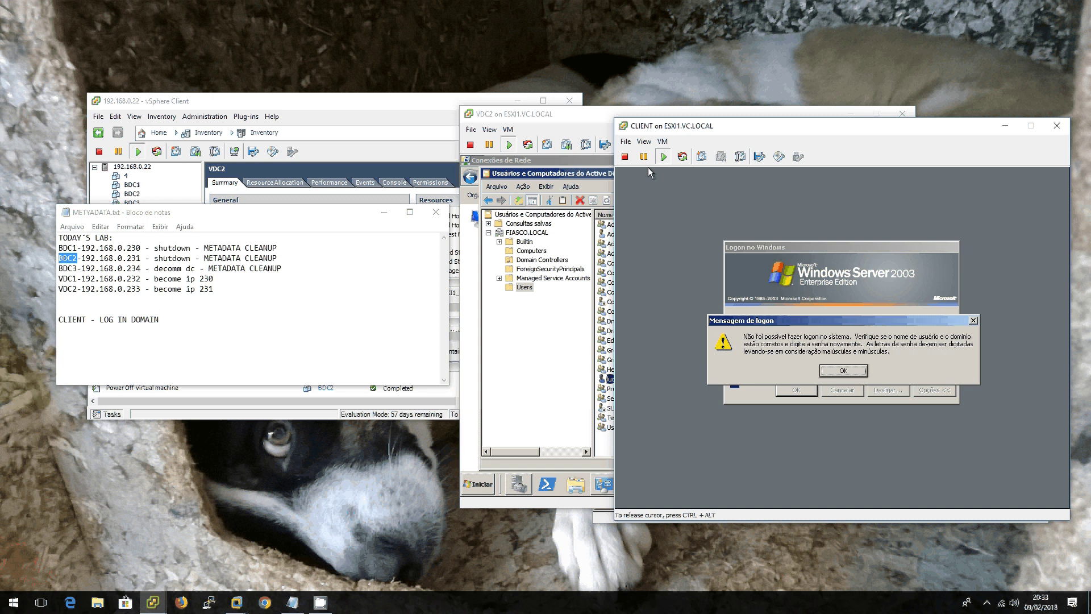
left_click(842, 371)
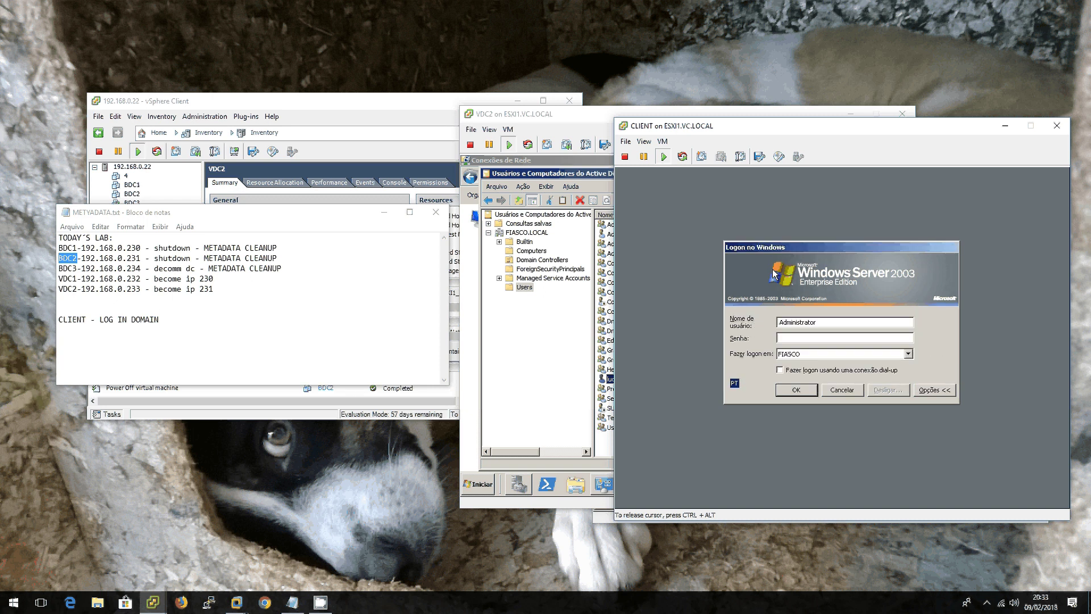
Step: Release the CLIENT console and click through the vSphere Client taskbar and window
key("ctrl+alt")
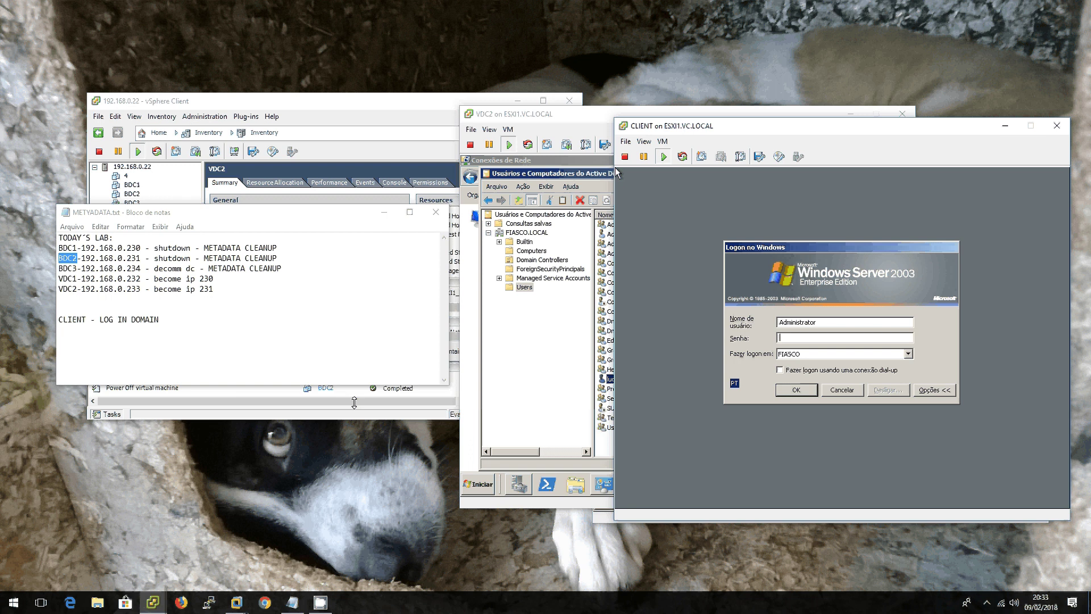
left_click(327, 606)
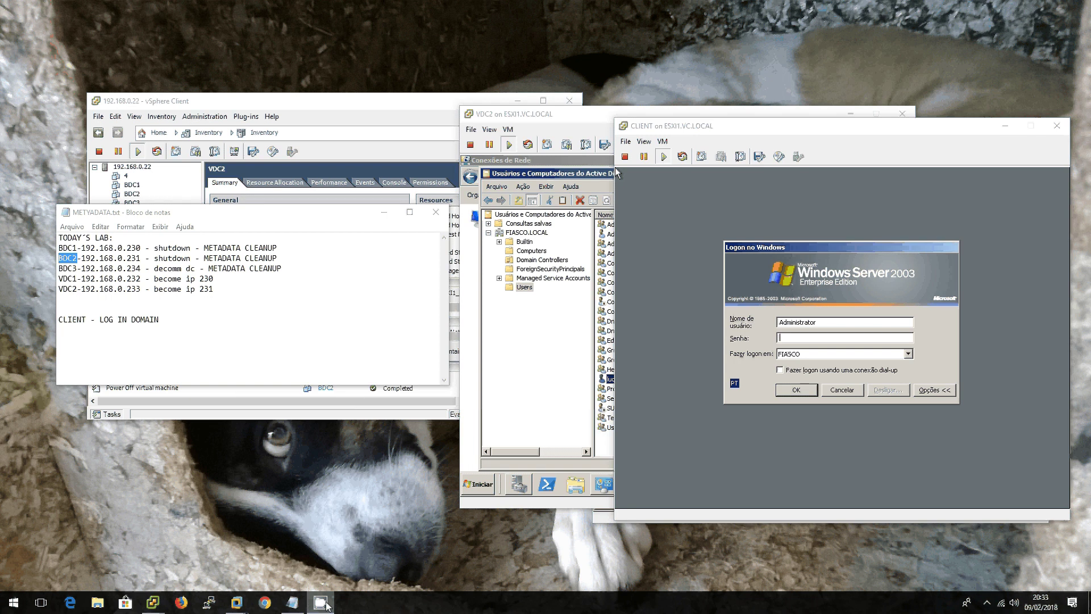
left_click(987, 603)
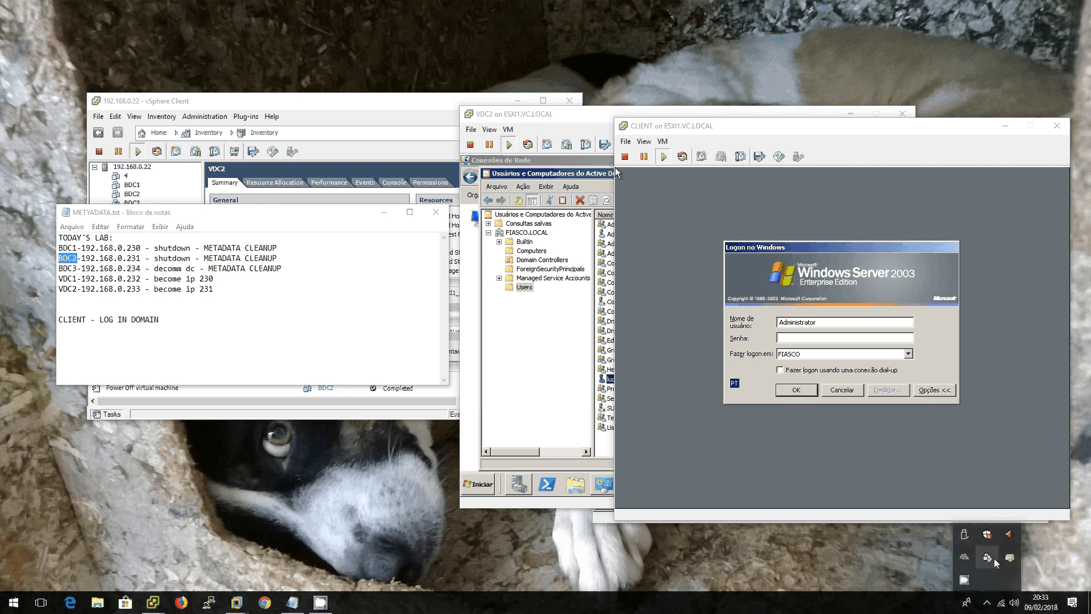
left_click(964, 580)
left_click(126, 150)
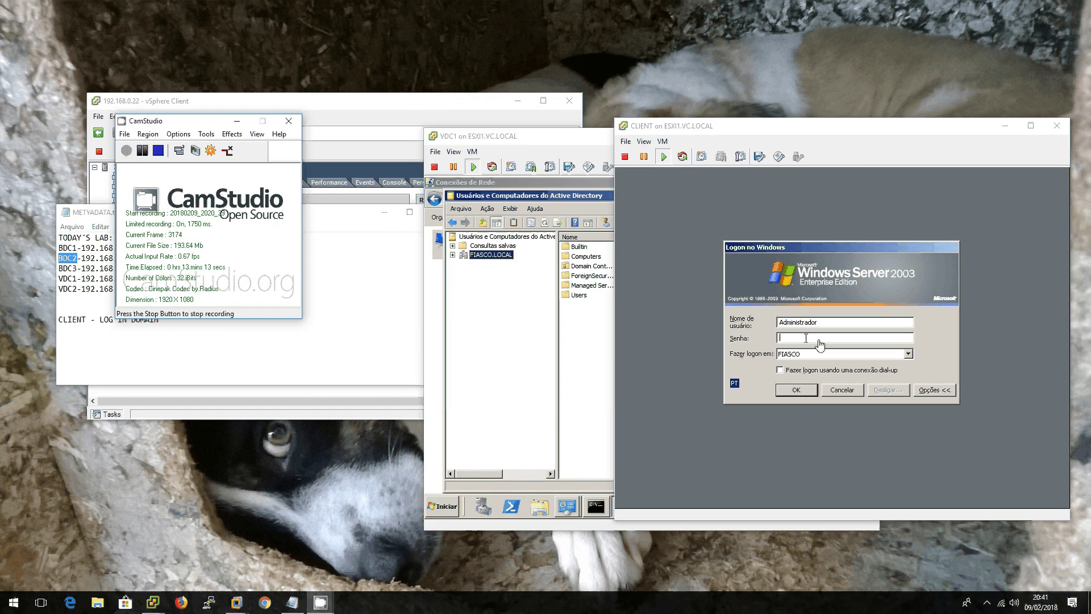
Step: Log the client on with the administrator password, close Gerenciar o servidor, and open Iniciar
left_click(819, 340)
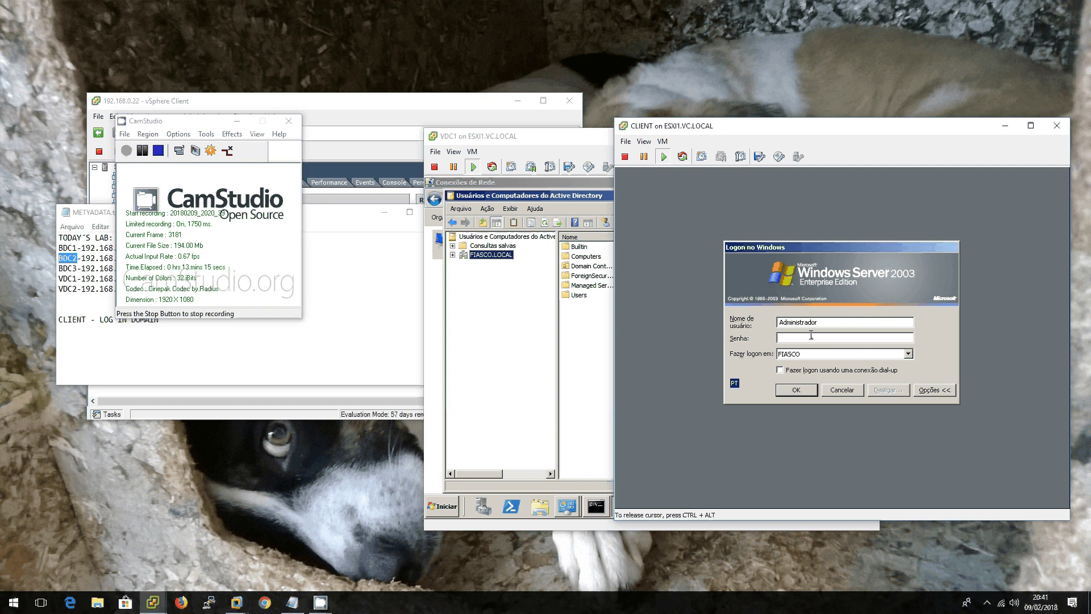
type("P@ssw0")
key("Return")
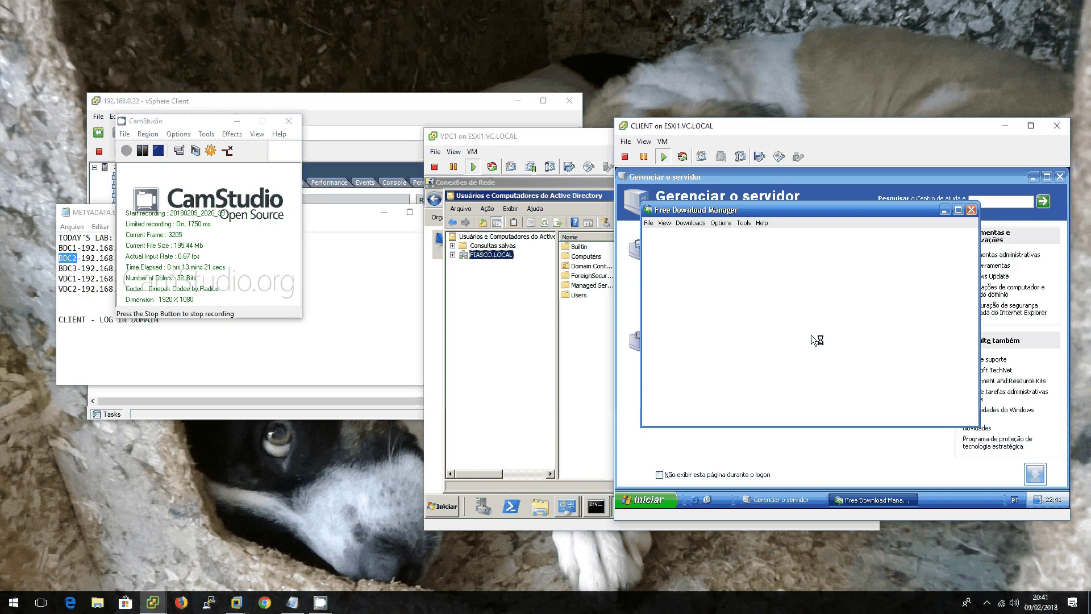
left_click(1060, 177)
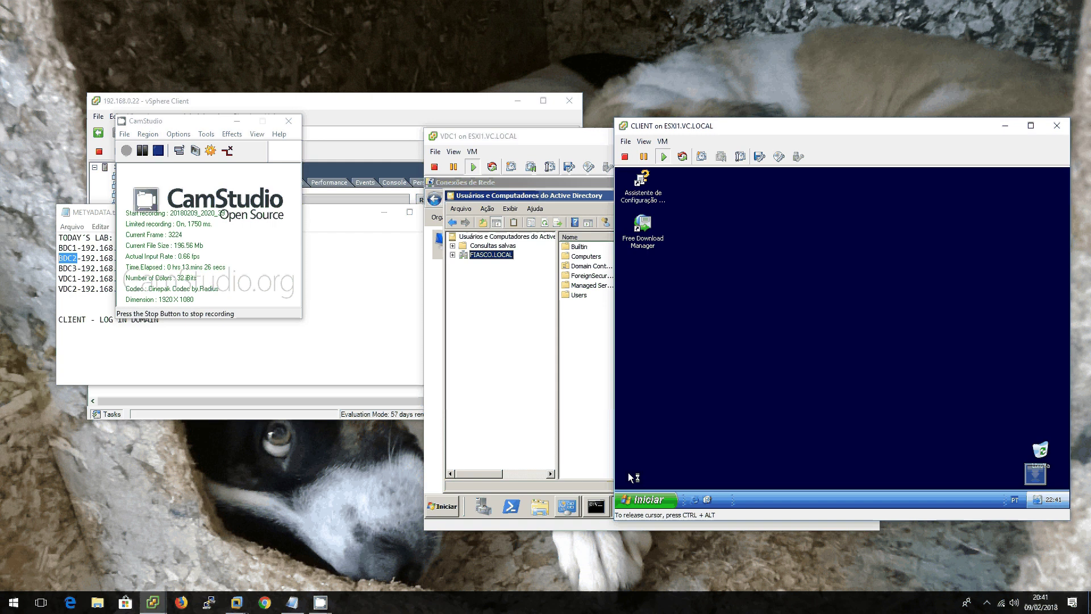
left_click(635, 502)
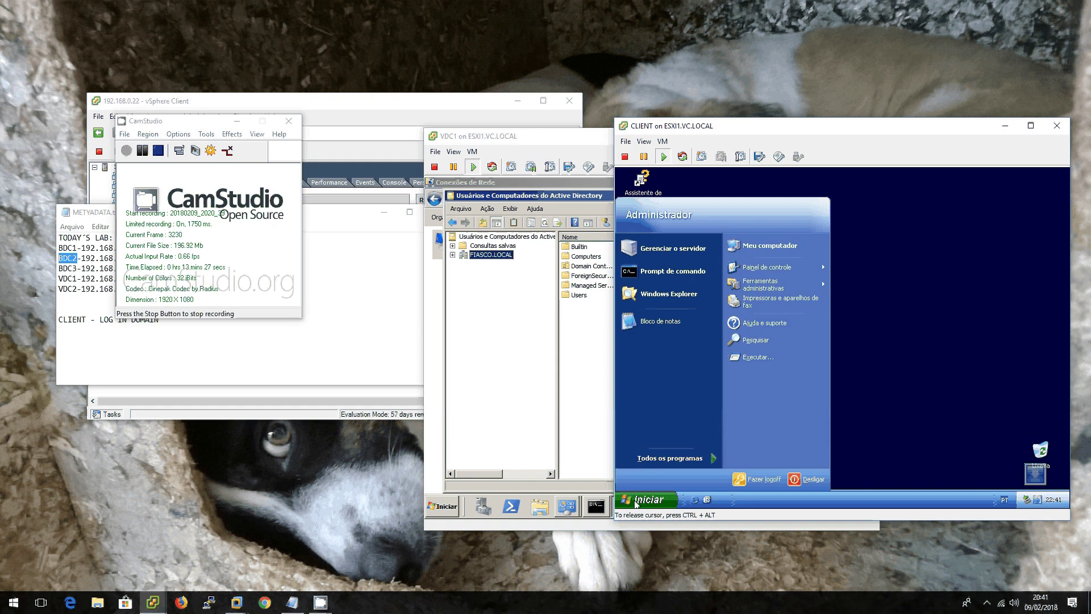